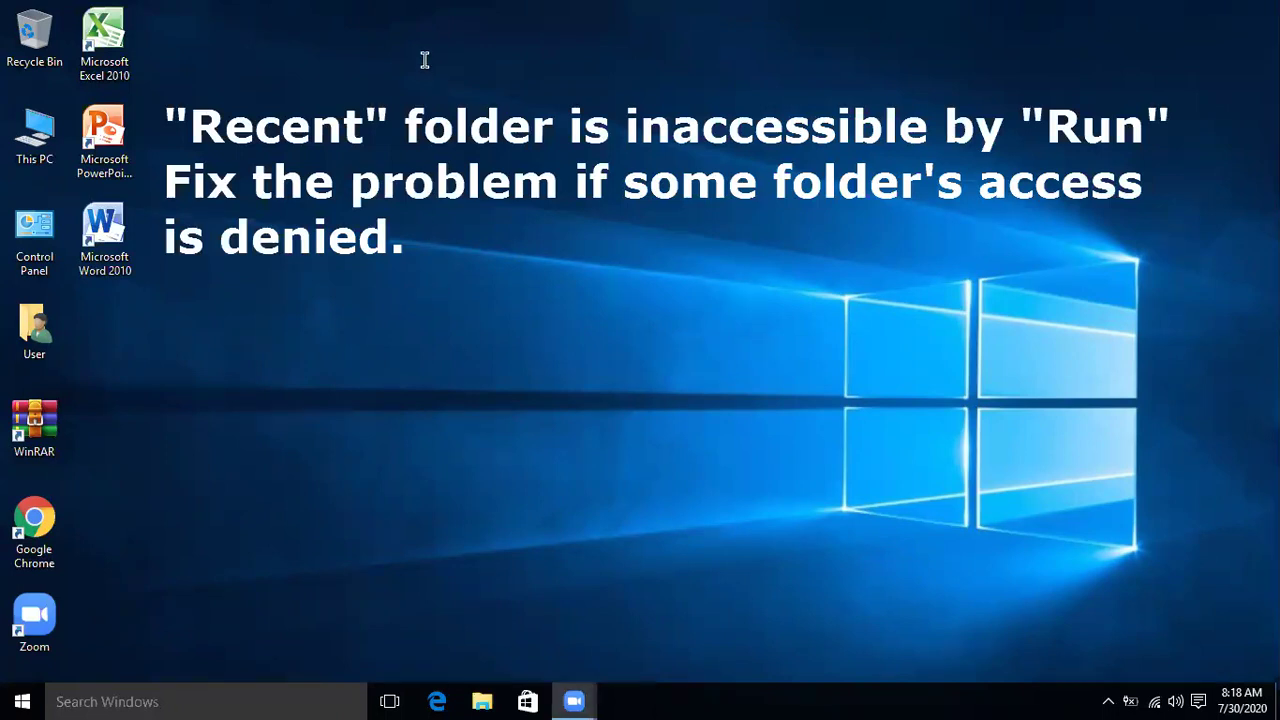
- Delete the text annotation about the inaccessible Recent folder from the desktop
click(400, 145)
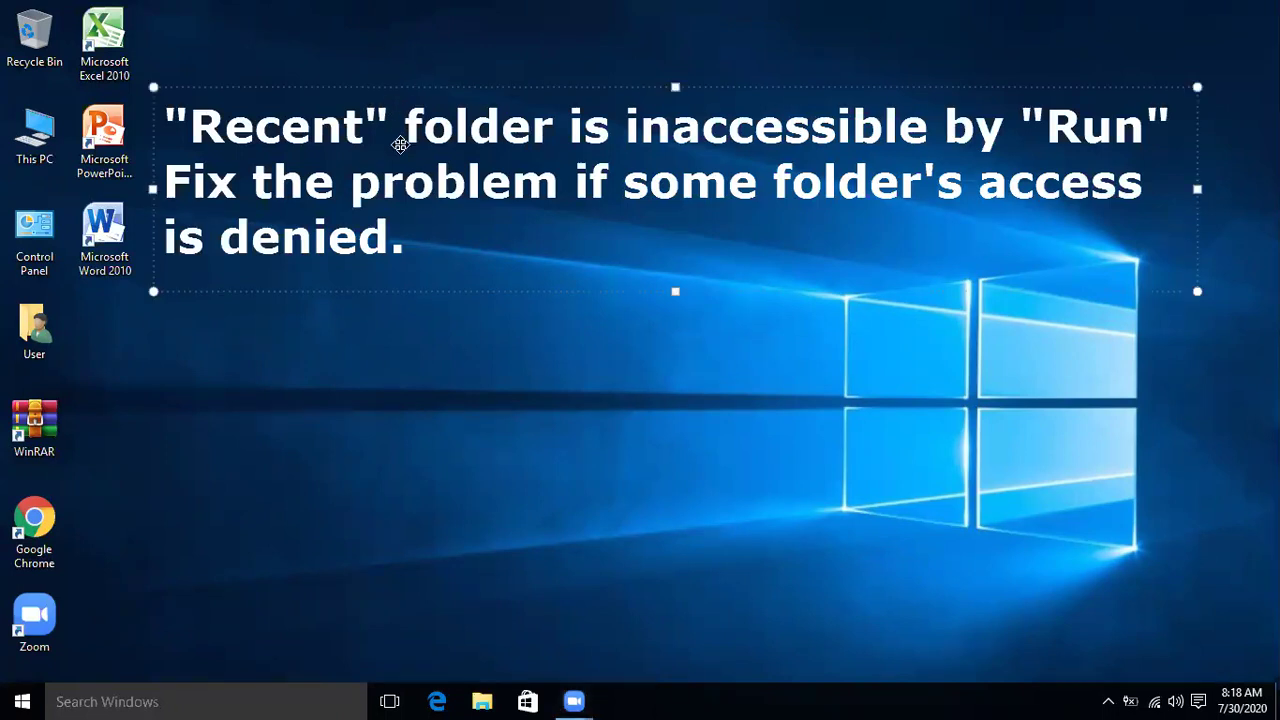
key(Delete)
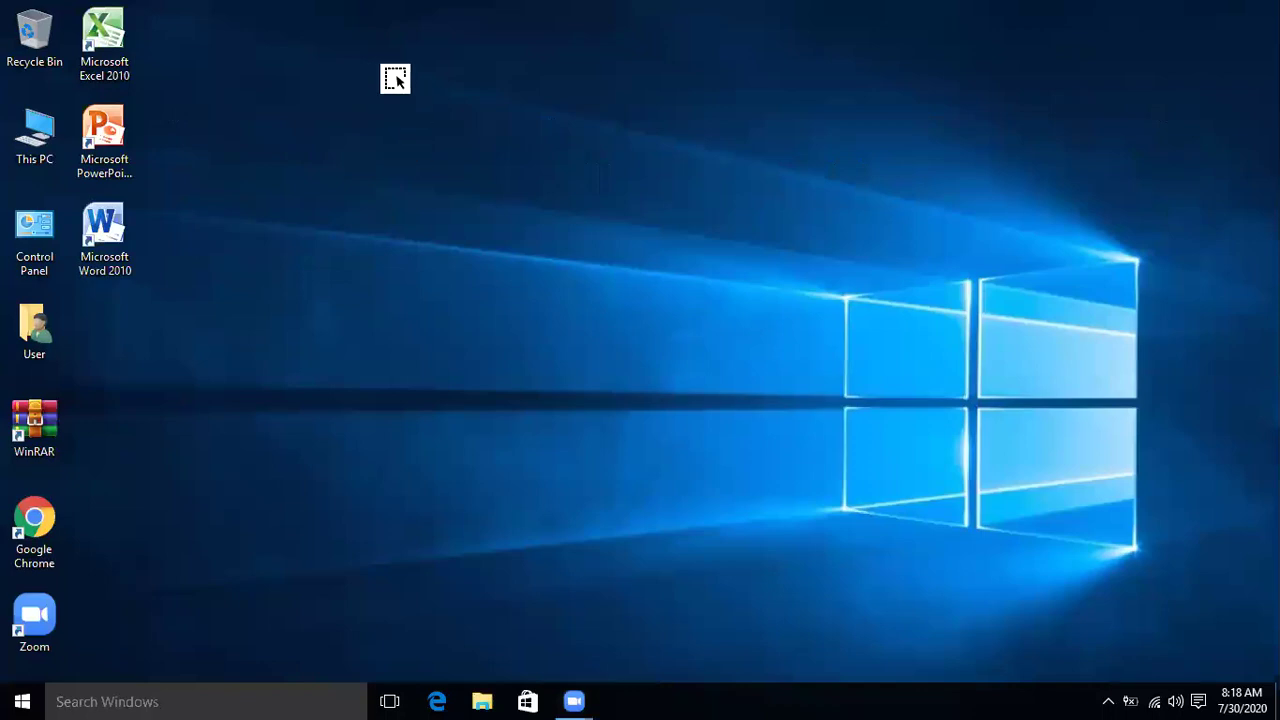
- Try to open the Recent folder by executing "recent" from the Run dialog, and dismiss the resulting message
click(129, 699)
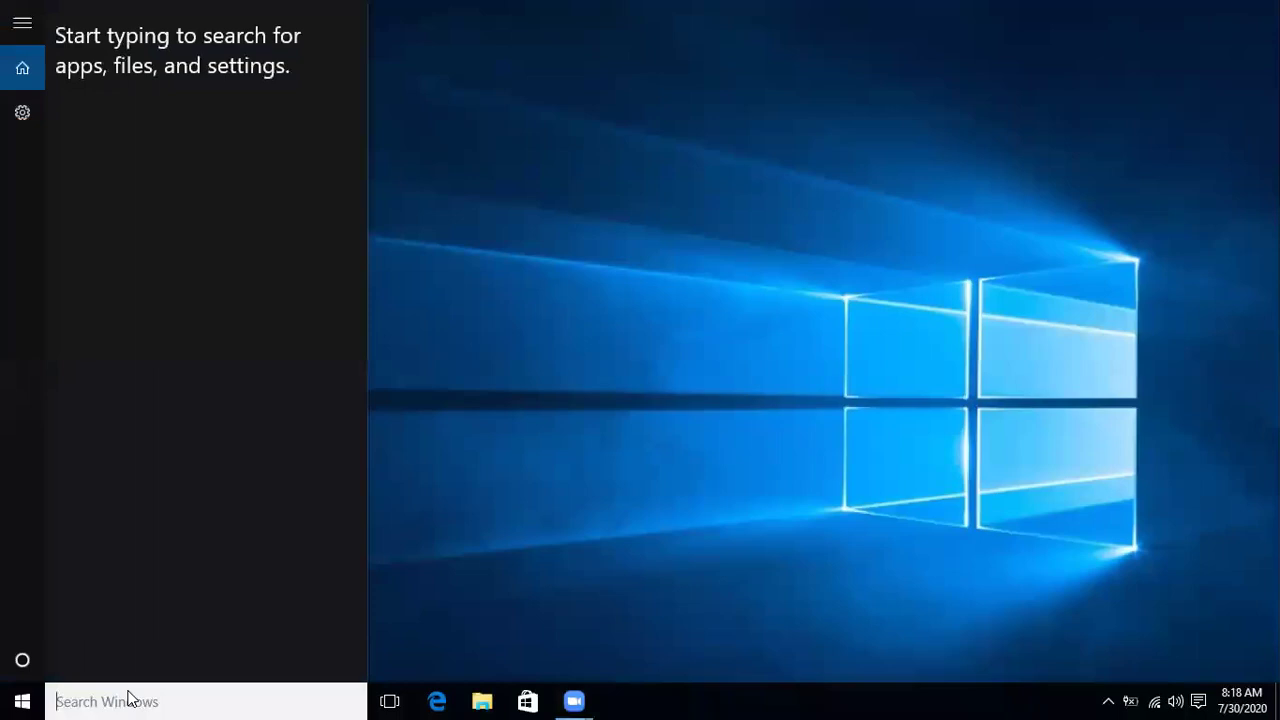
text(run)
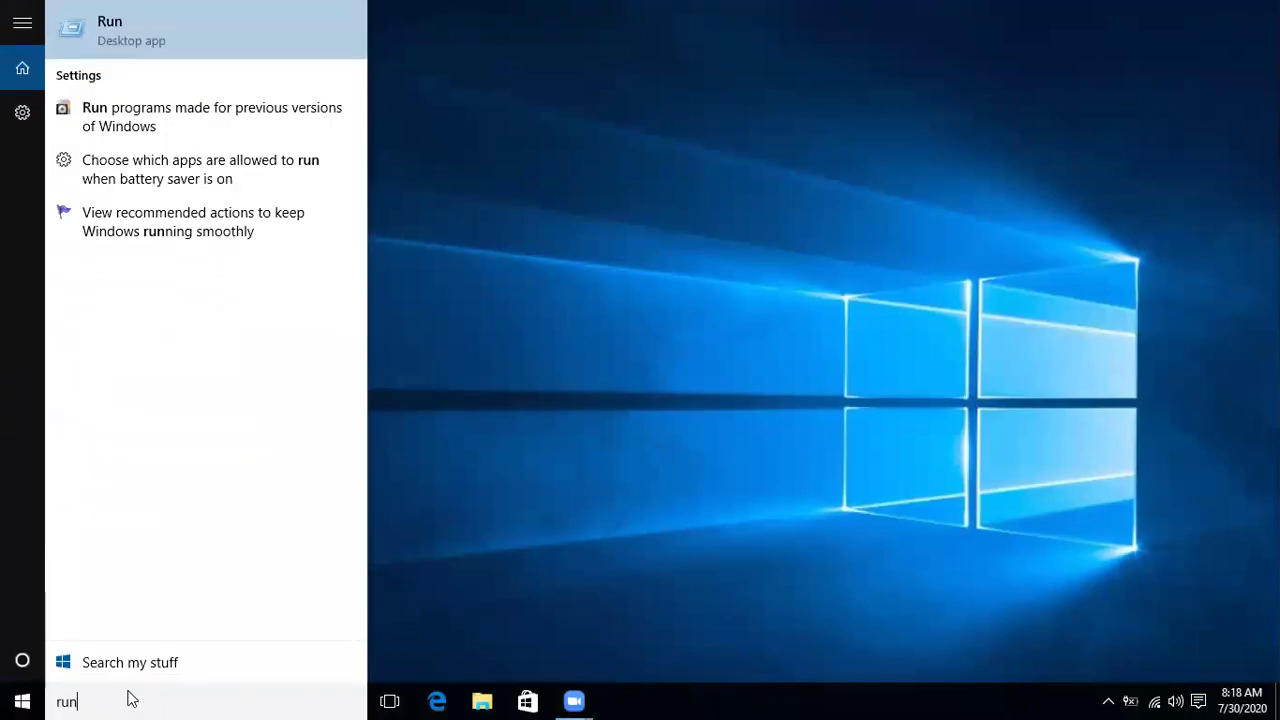
key(Return)
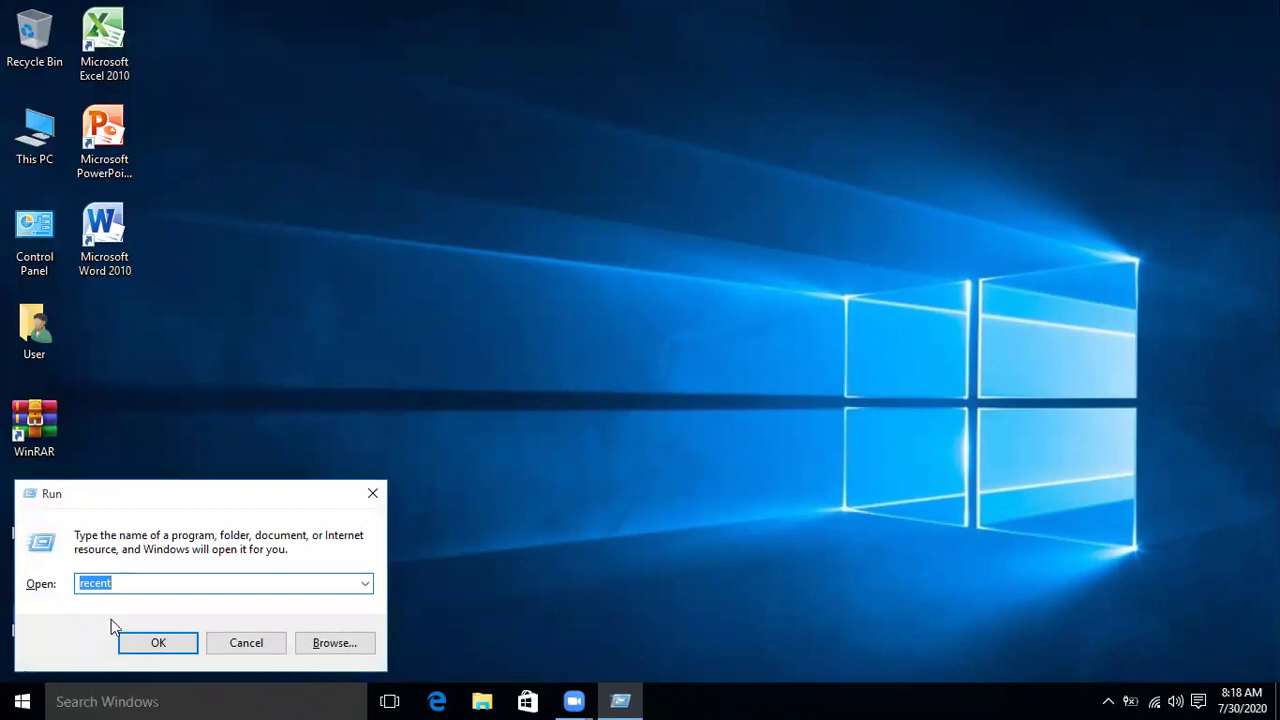
text(recent)
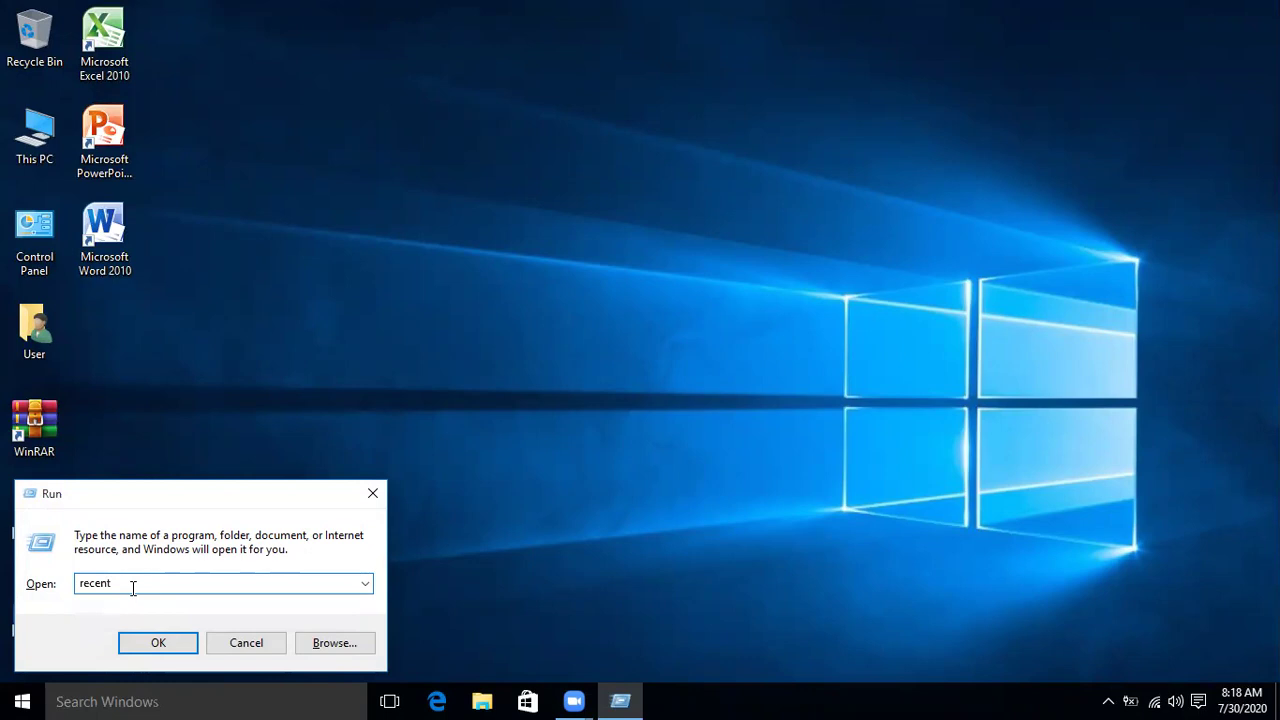
key(Return)
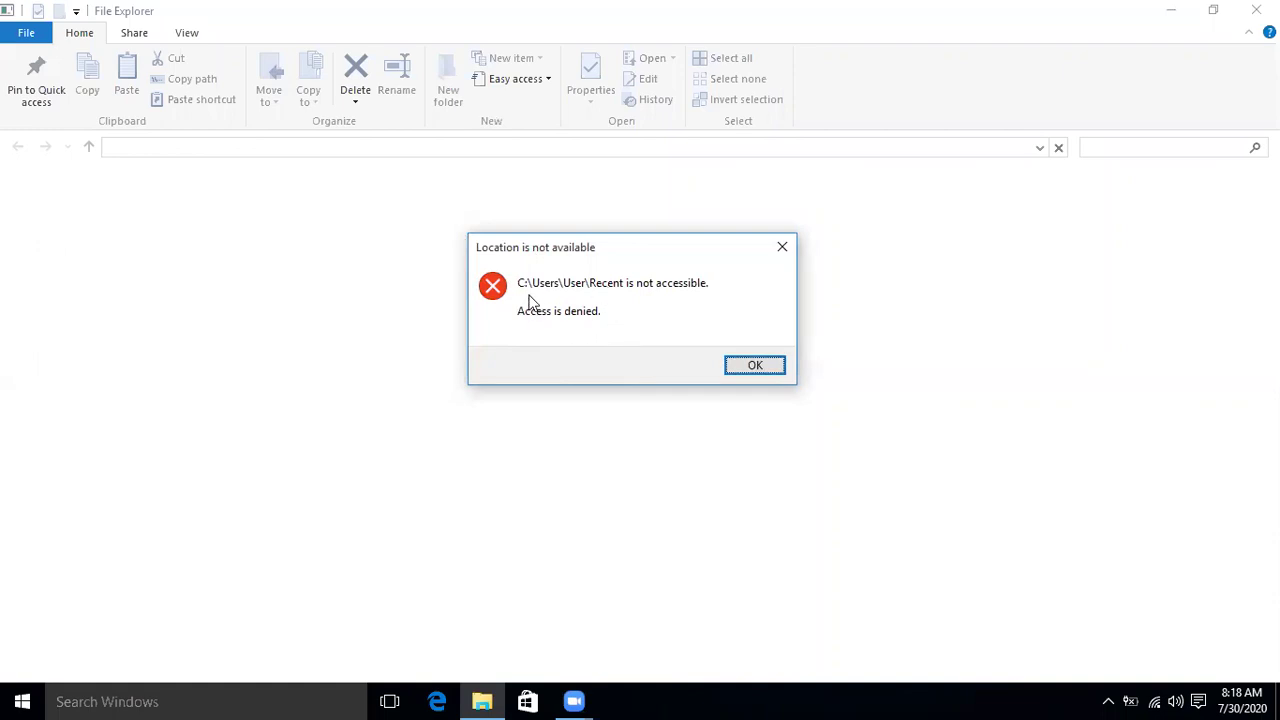
click(753, 366)
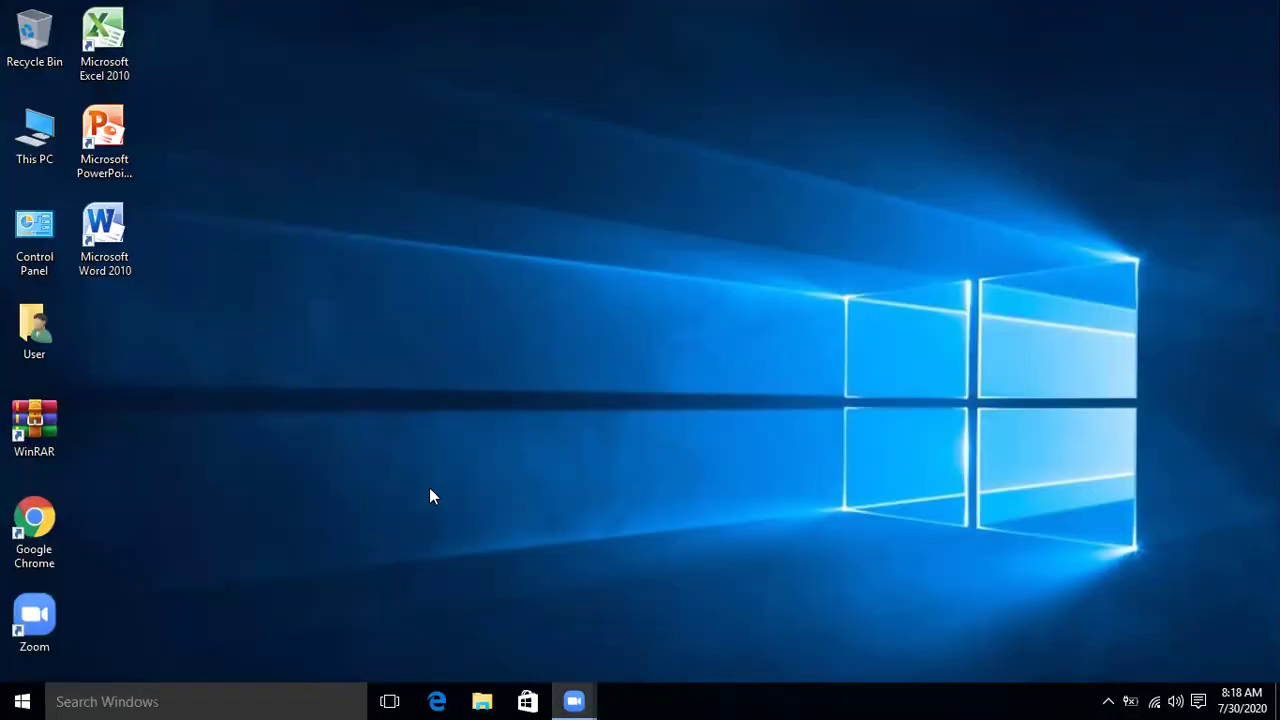
- Open This PC and bring up the advanced view settings in Folder Options
double_click(40, 145)
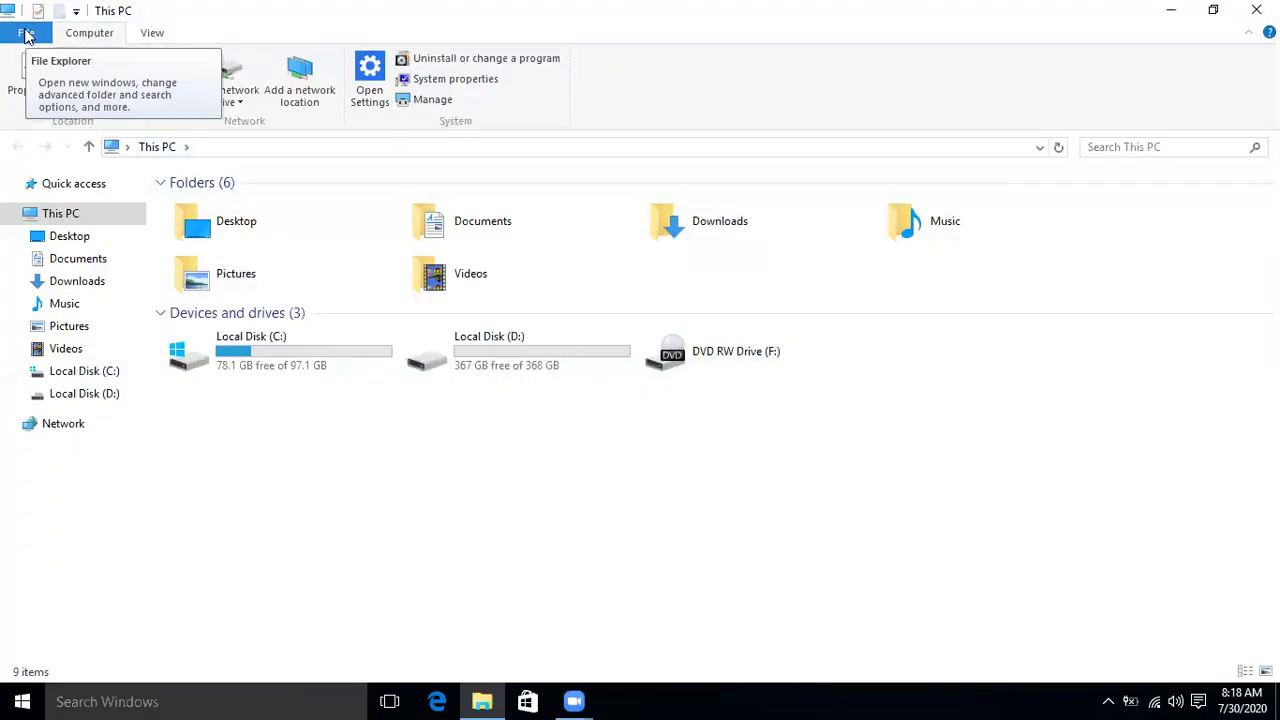
click(27, 35)
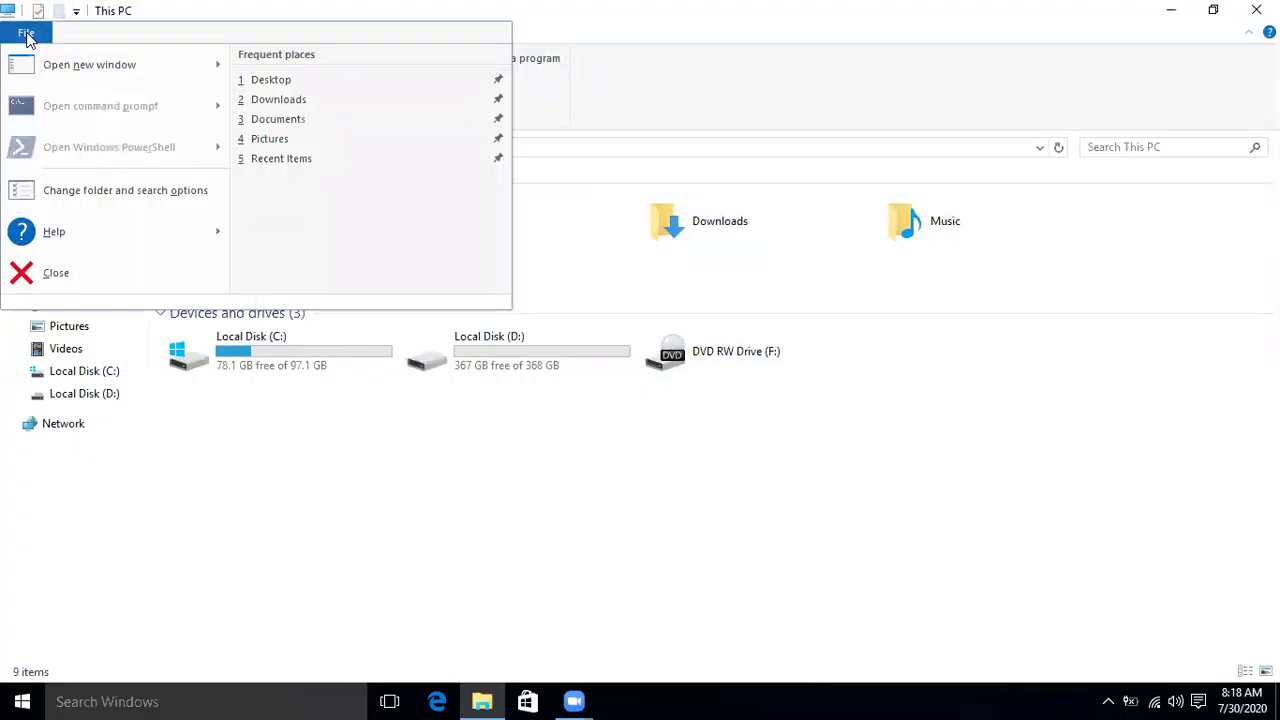
click(148, 198)
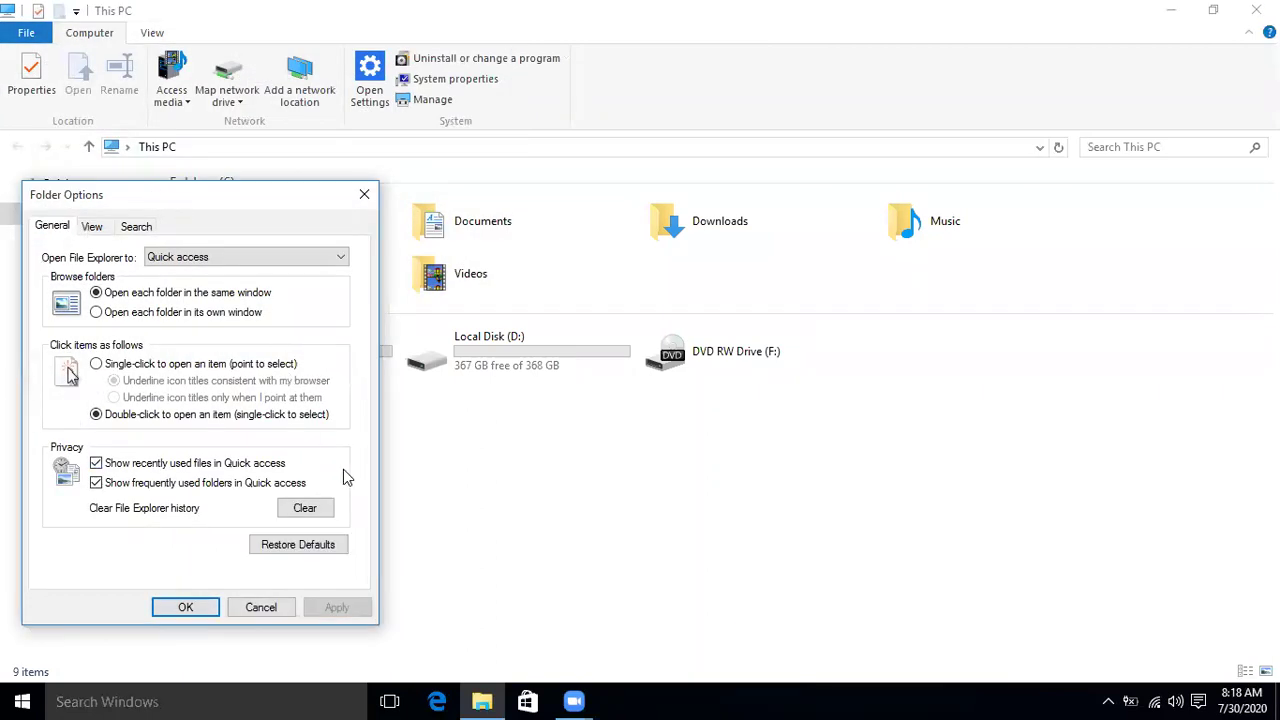
click(92, 227)
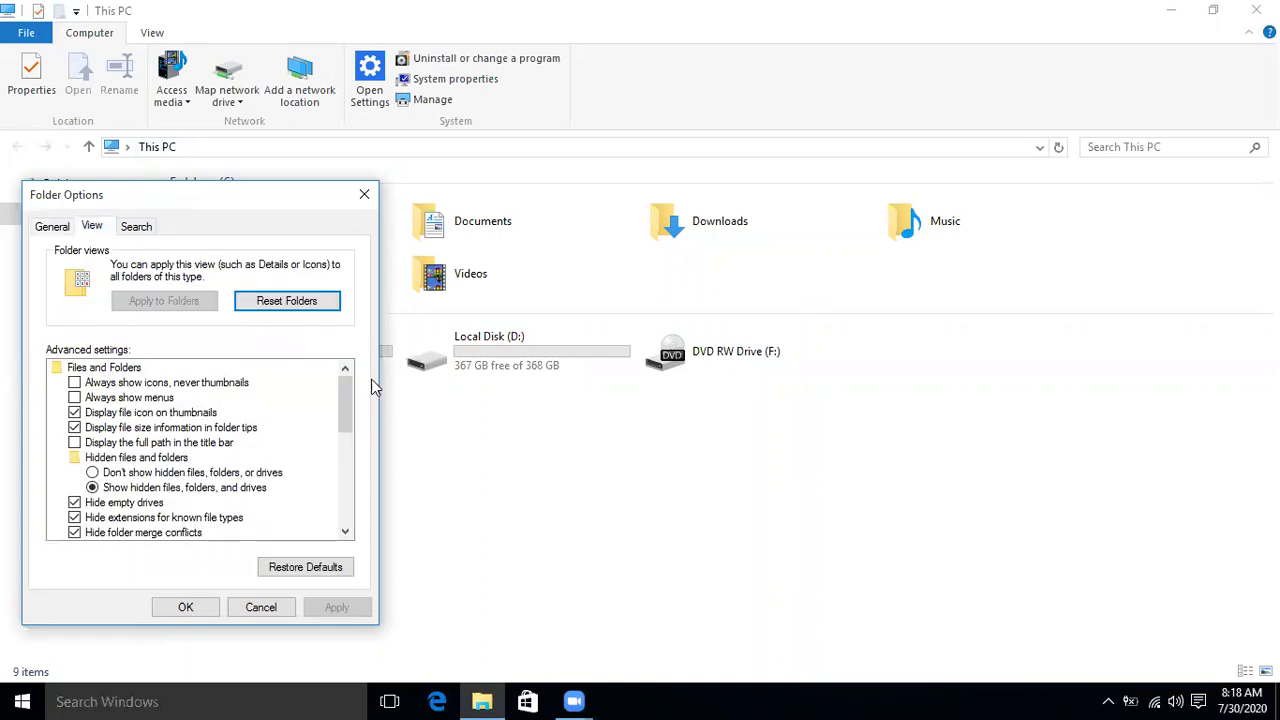
- Disable "Hide protected operating system files (Recommended)", confirm displaying these files, apply the setting and close Folder Options
drag(347, 403, 347, 443)
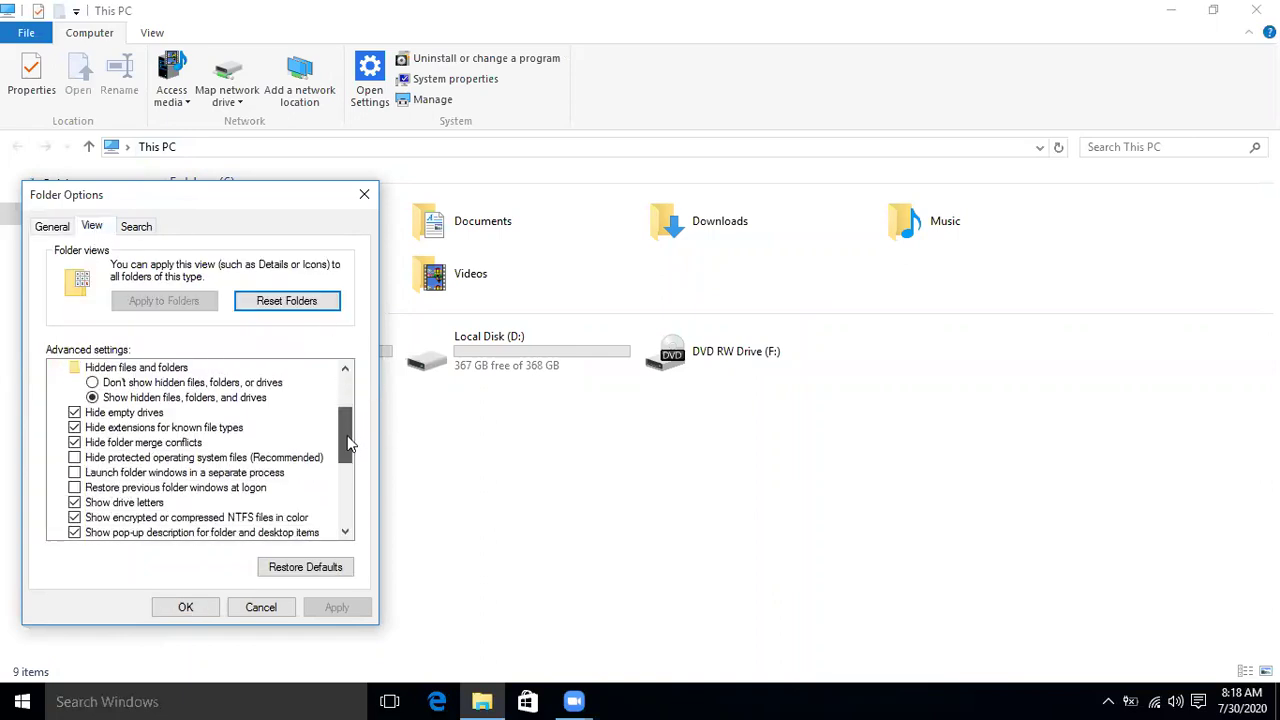
click(88, 460)
click(74, 458)
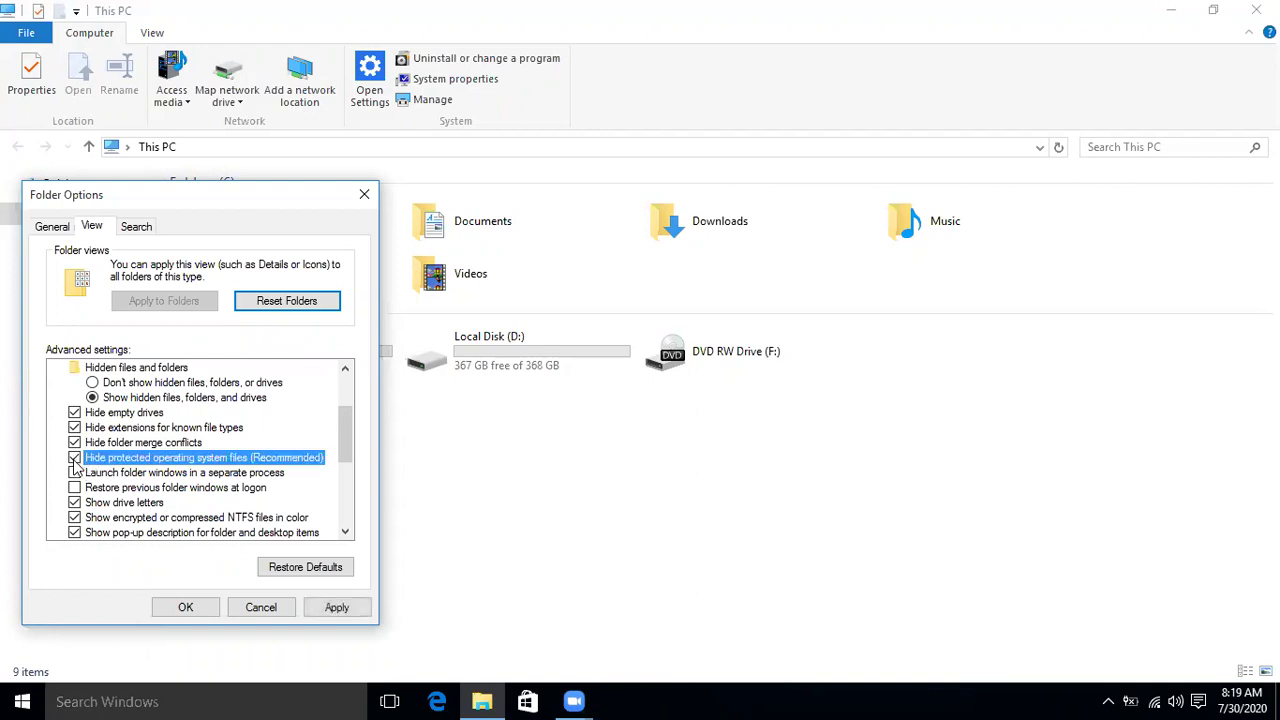
click(74, 458)
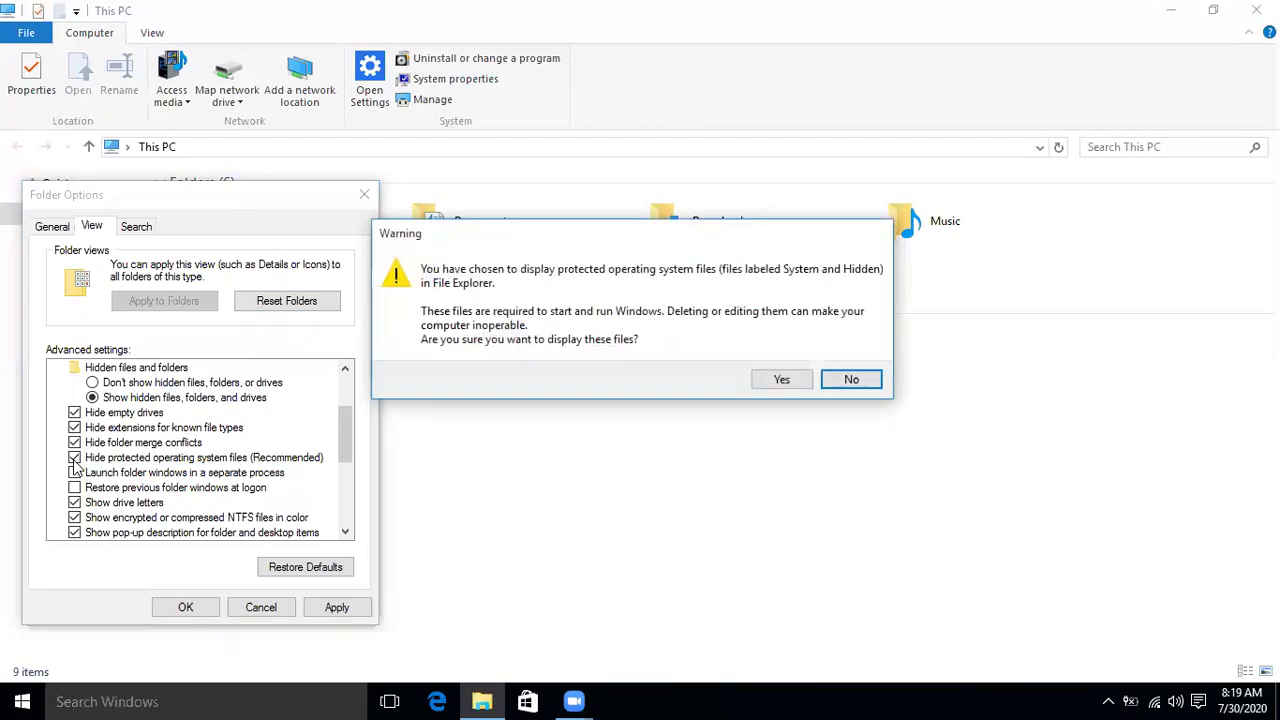
click(337, 610)
click(782, 380)
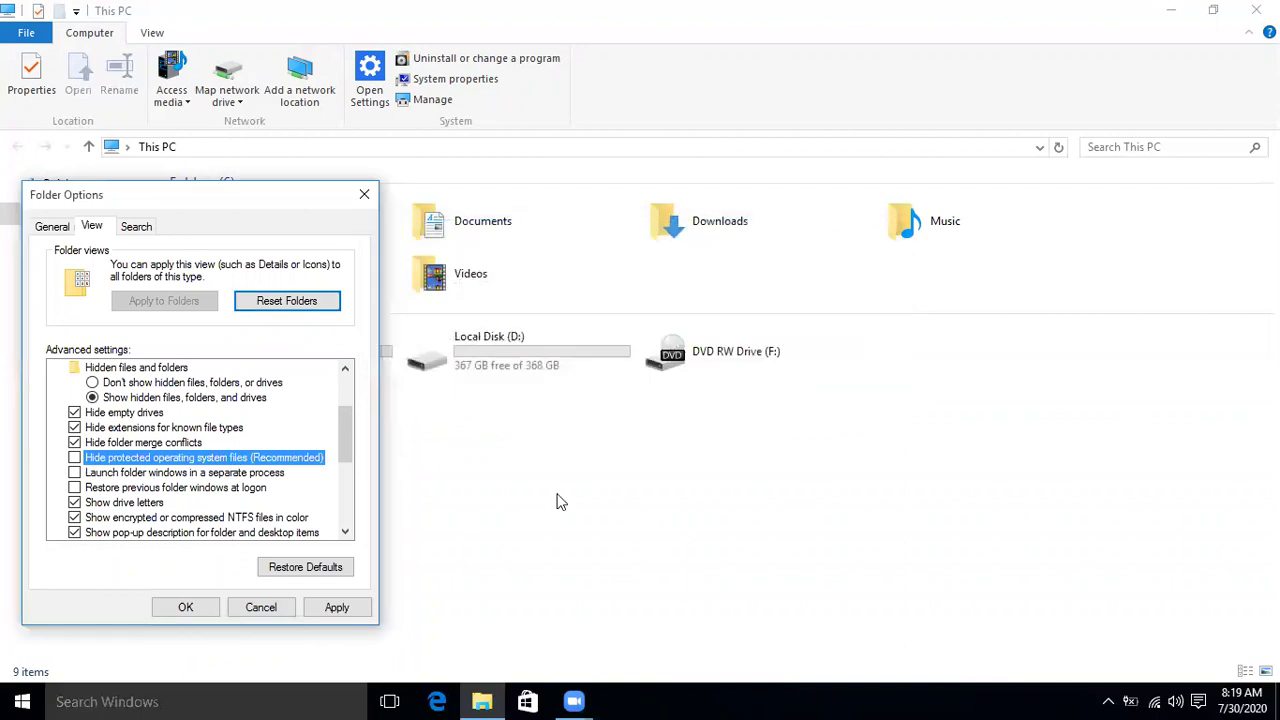
click(337, 607)
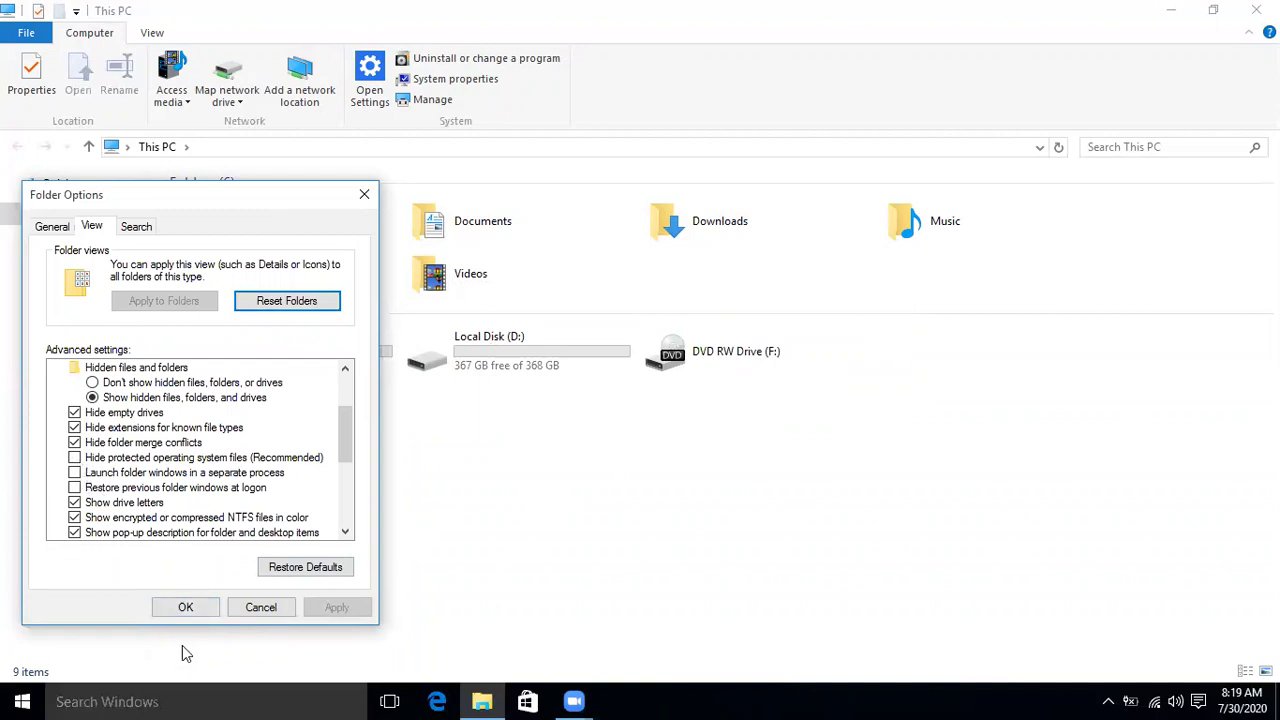
click(72, 457)
click(186, 607)
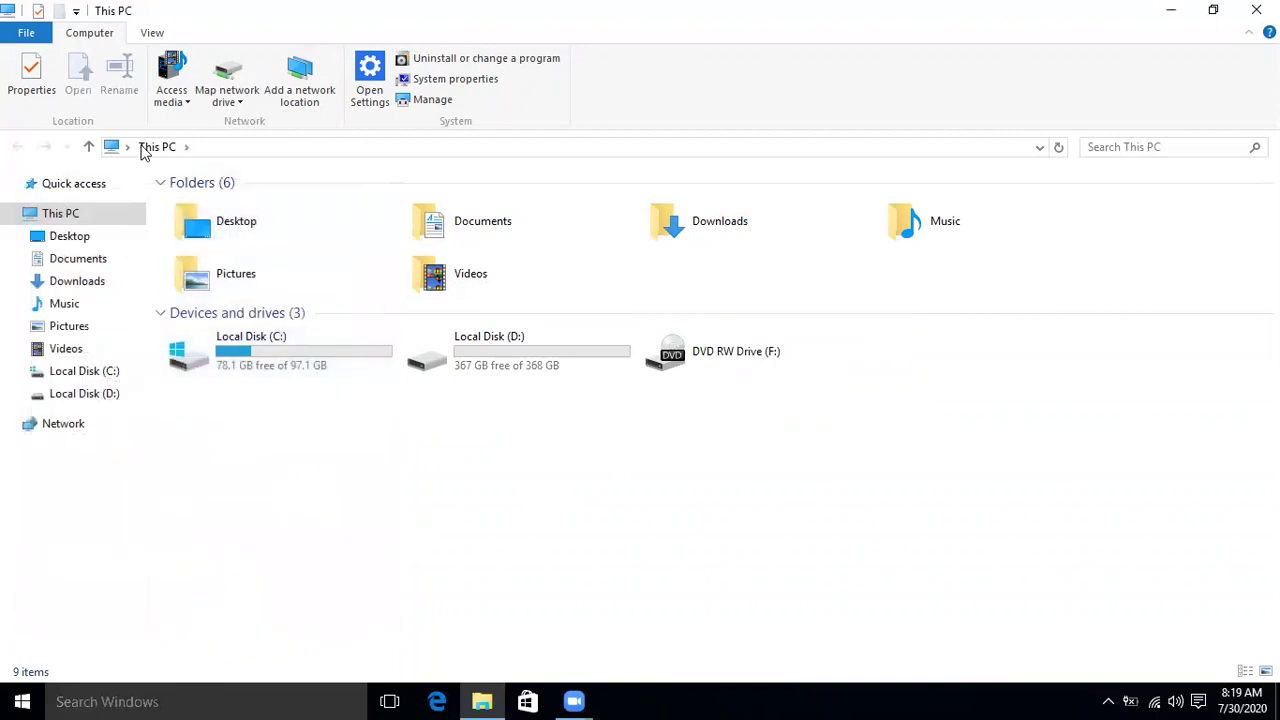
- Switch the display of hidden items off and back on in This PC
click(151, 31)
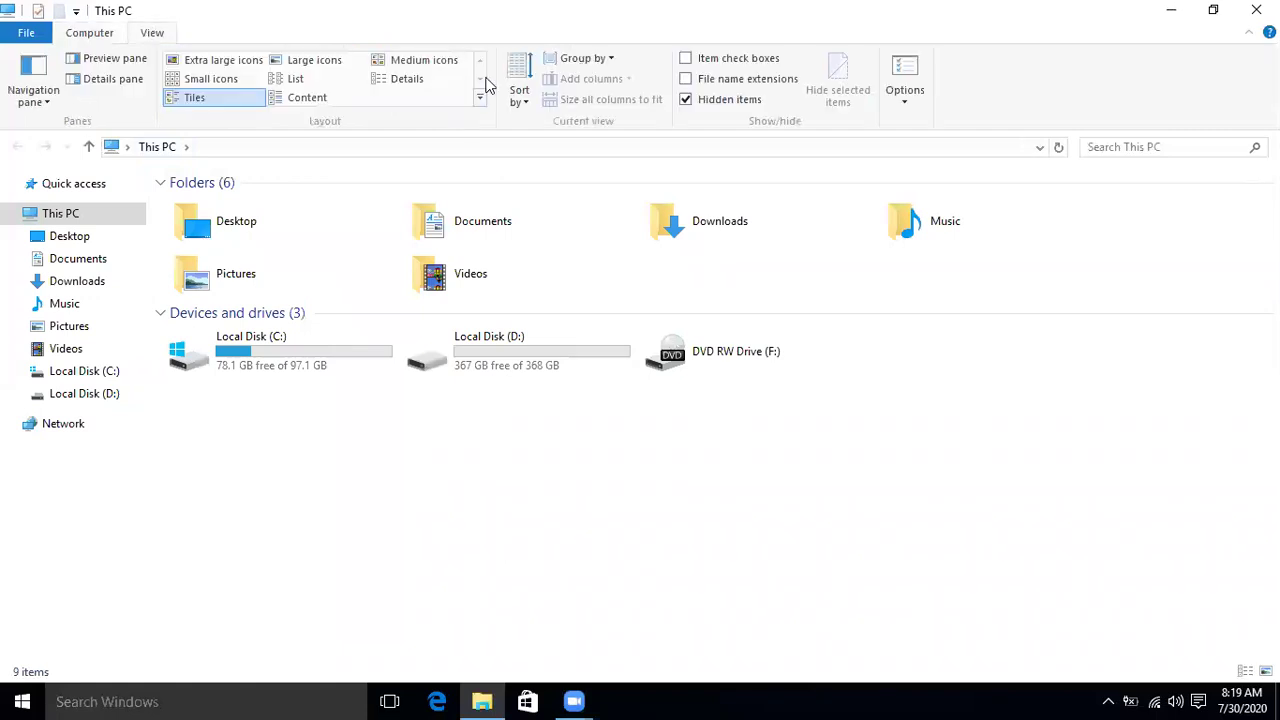
click(688, 104)
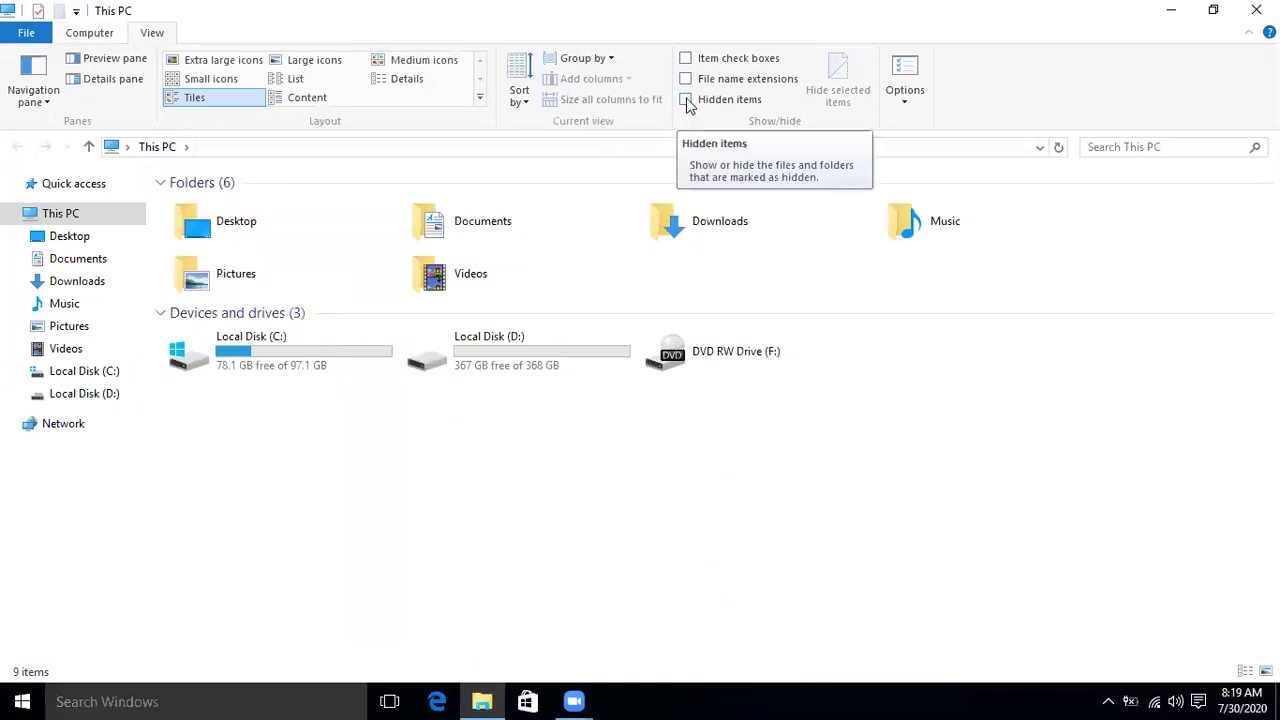
click(687, 101)
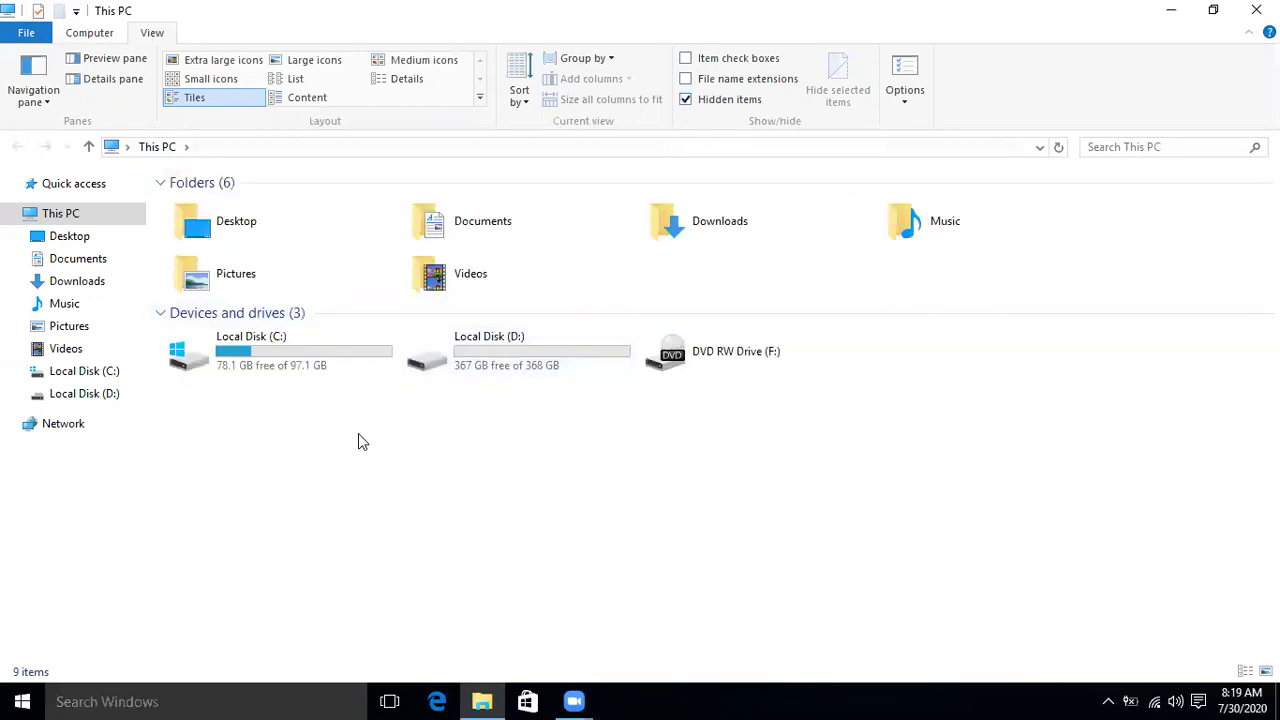
- Browse to C:\Users\User, try to open its Recent folder, and dismiss the resulting message
click(281, 363)
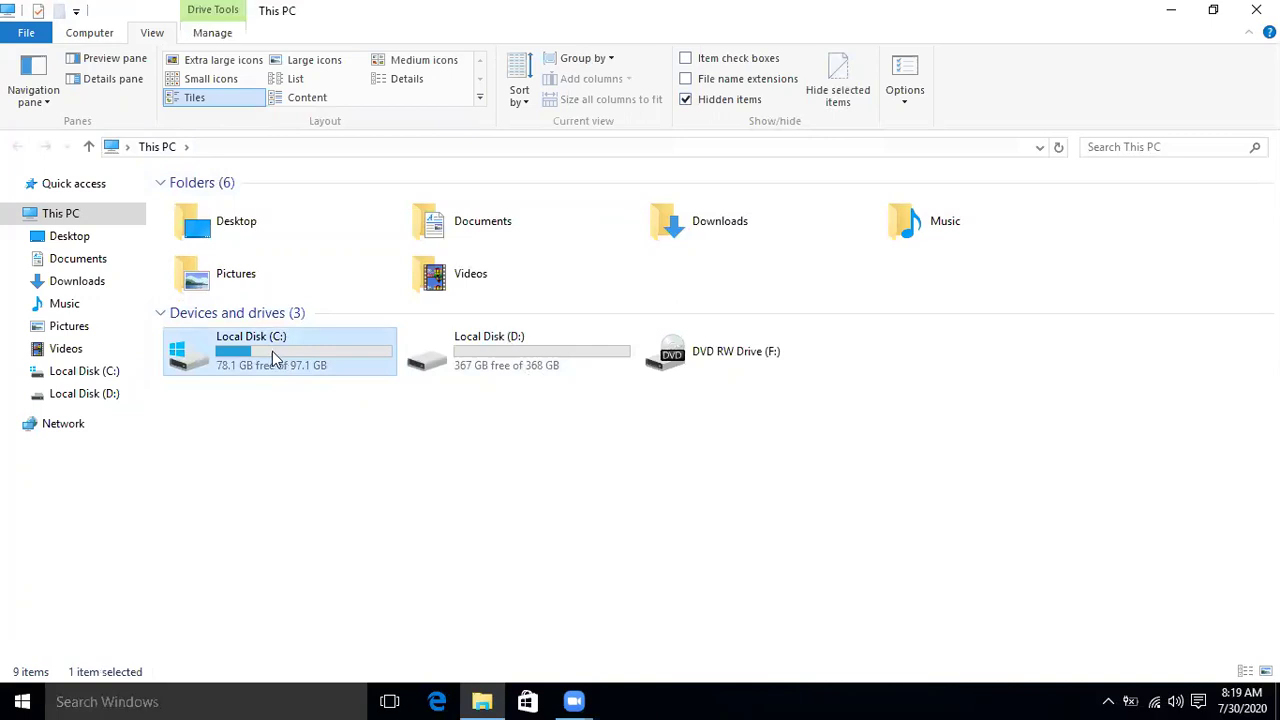
double_click(280, 352)
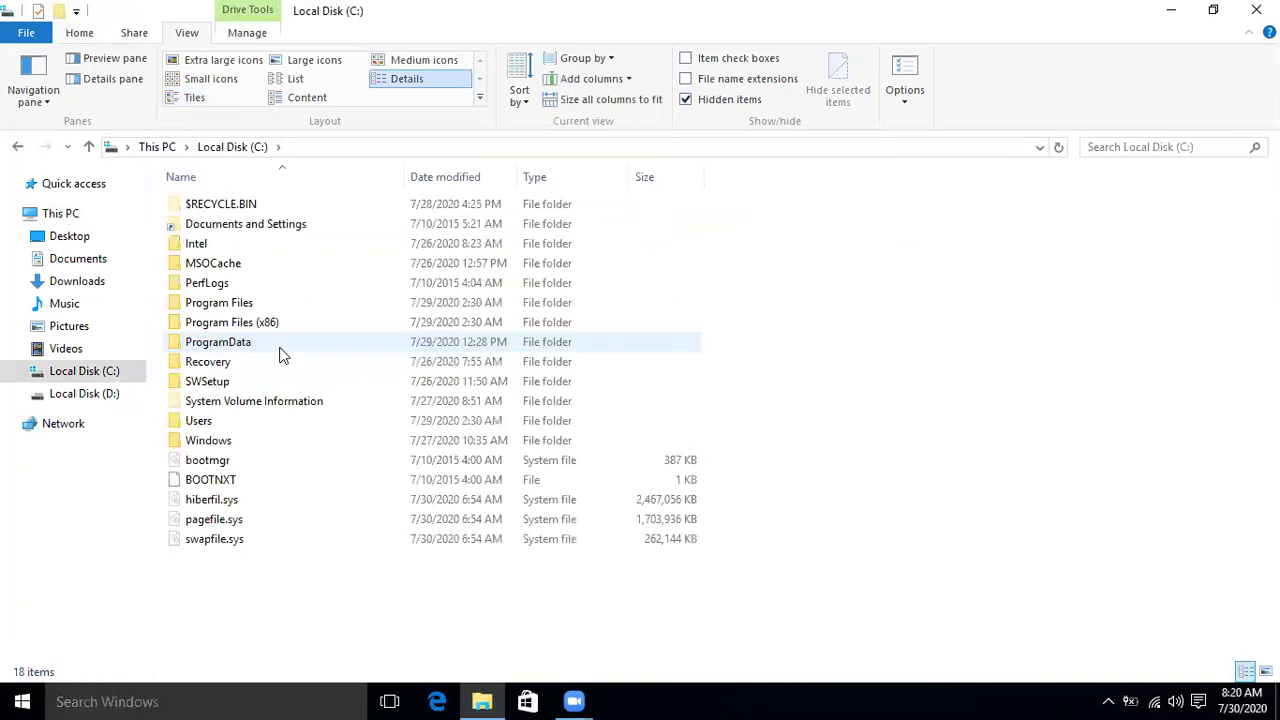
double_click(200, 421)
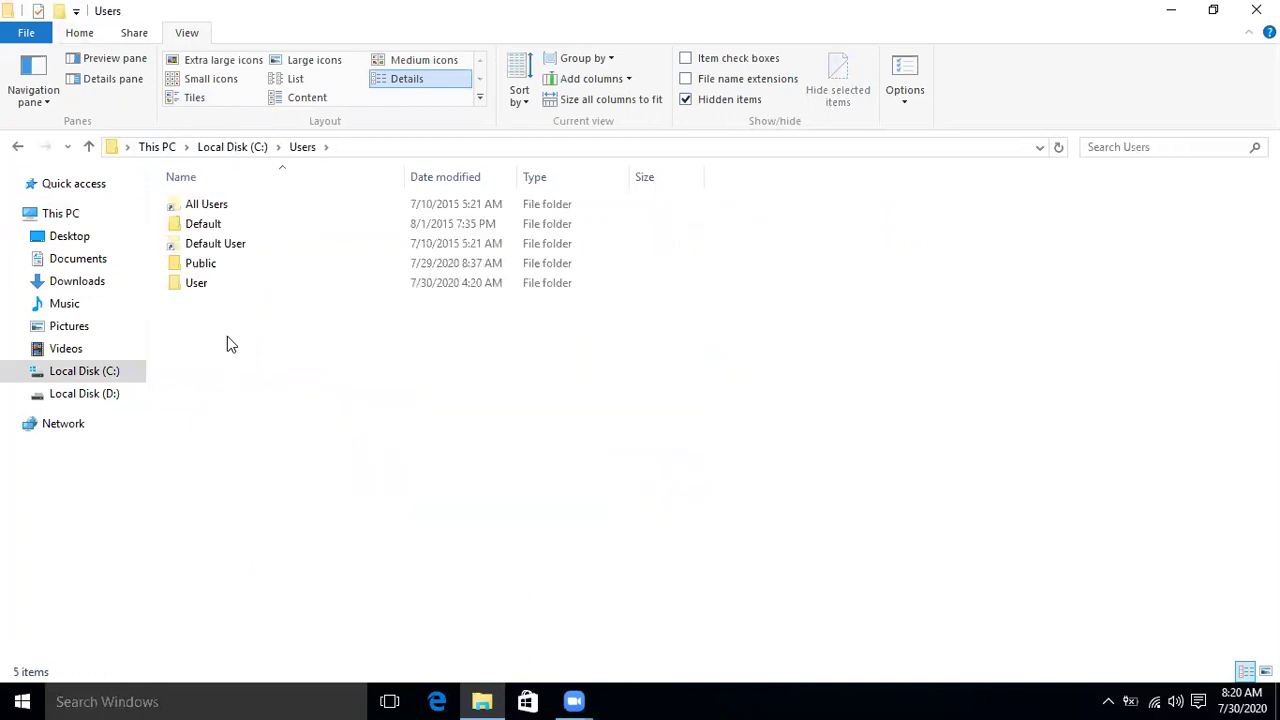
double_click(197, 283)
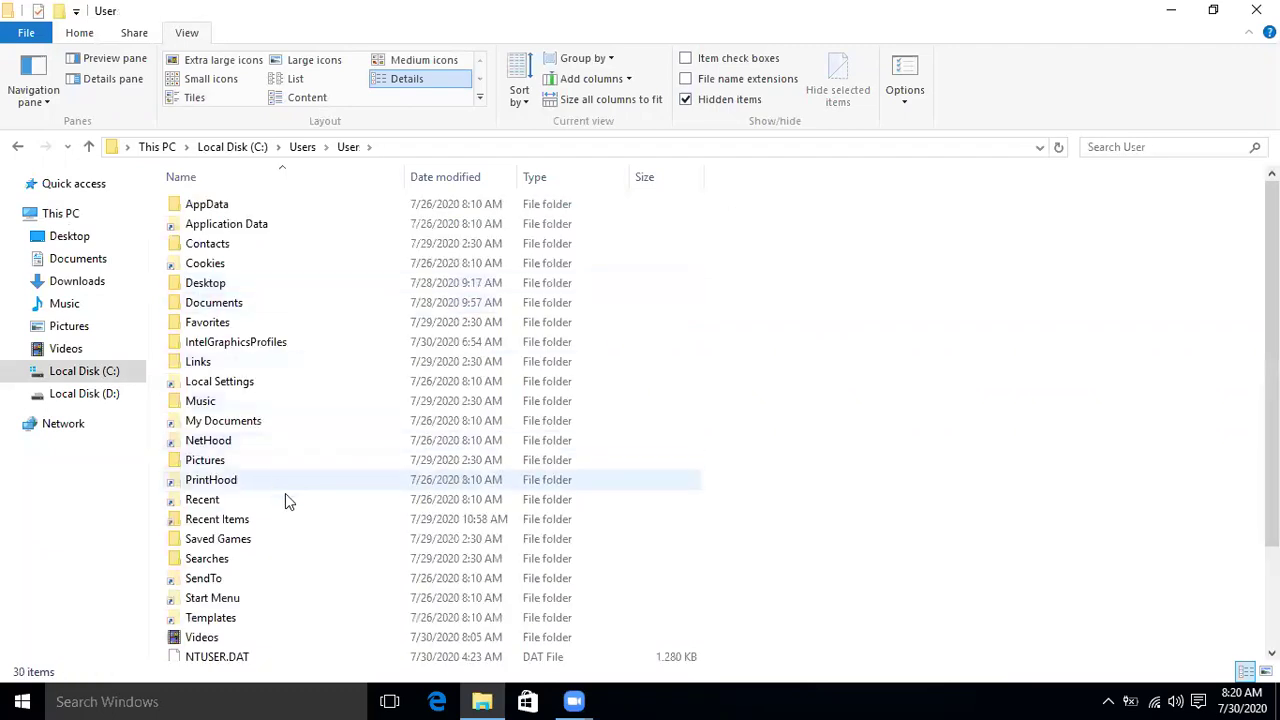
double_click(203, 501)
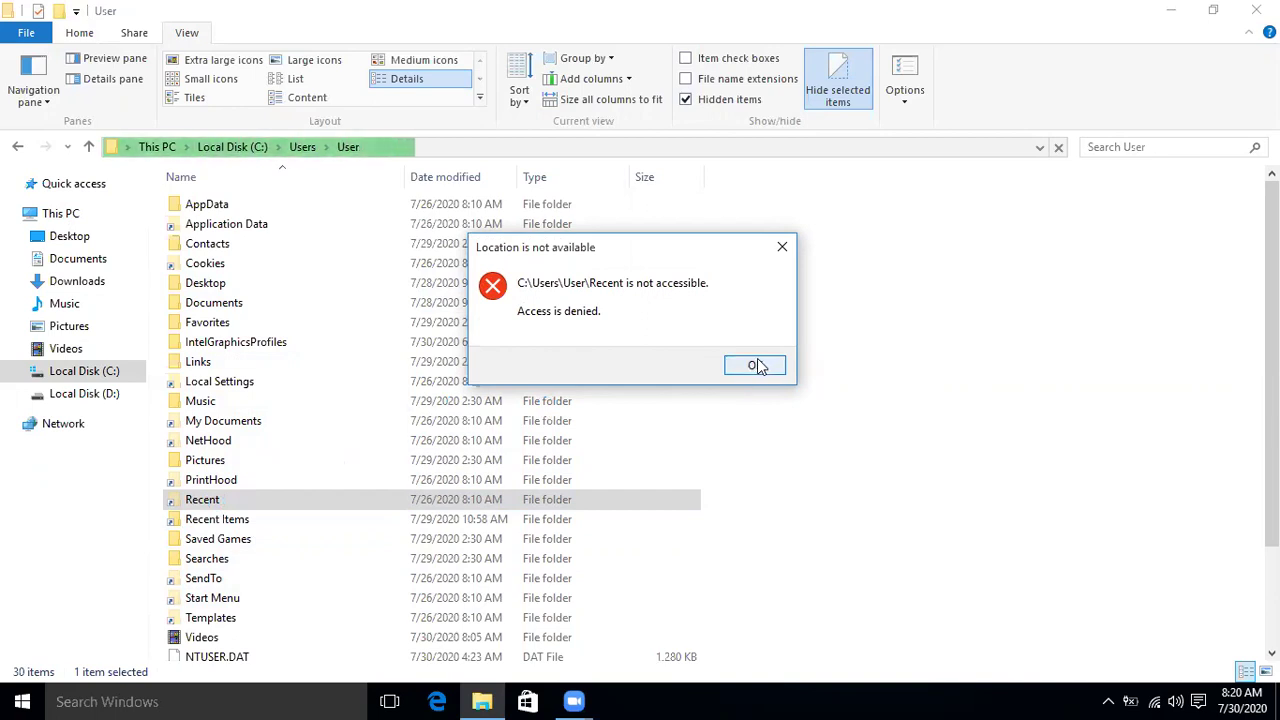
click(756, 366)
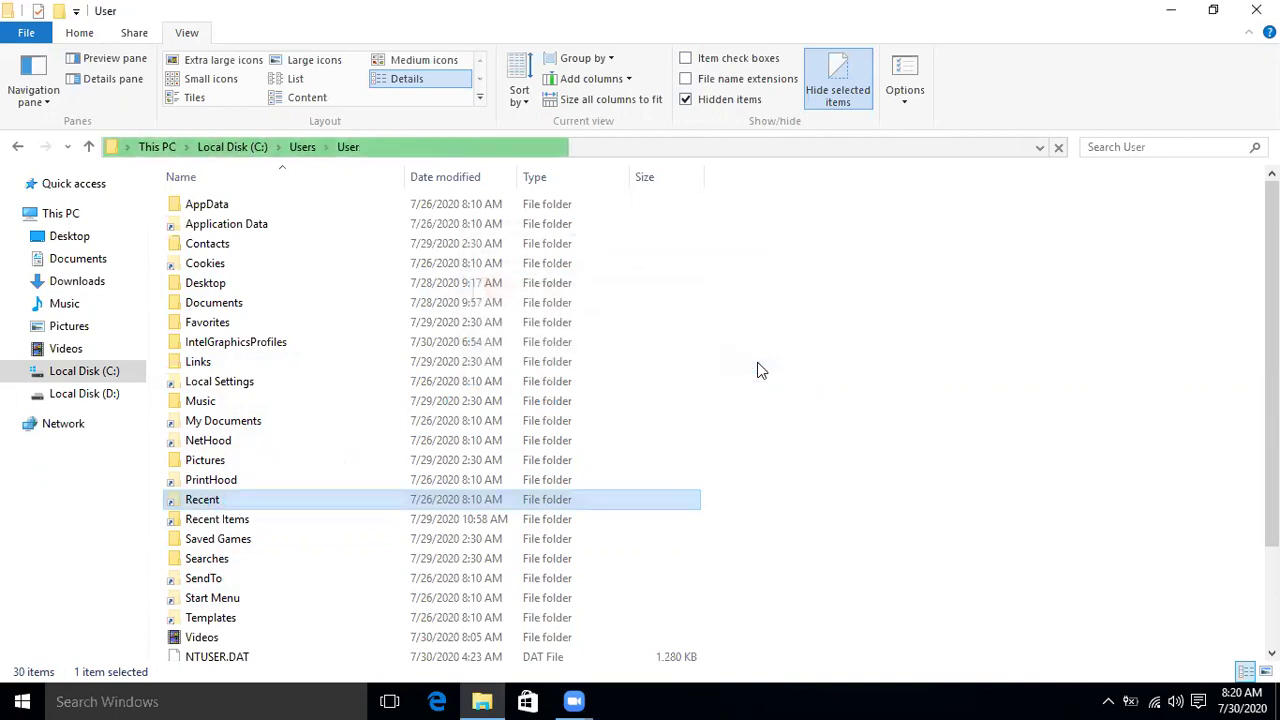
- Open the advanced security settings from the Recent folder's properties
right_click(220, 502)
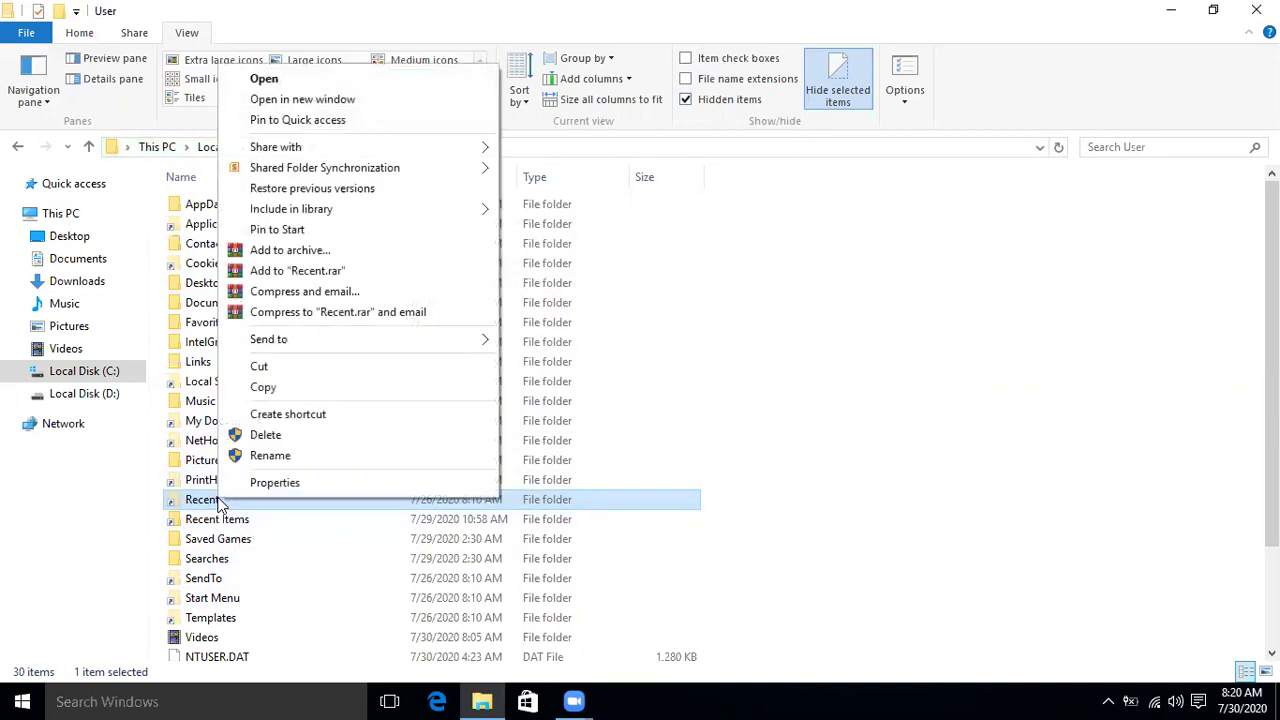
click(274, 484)
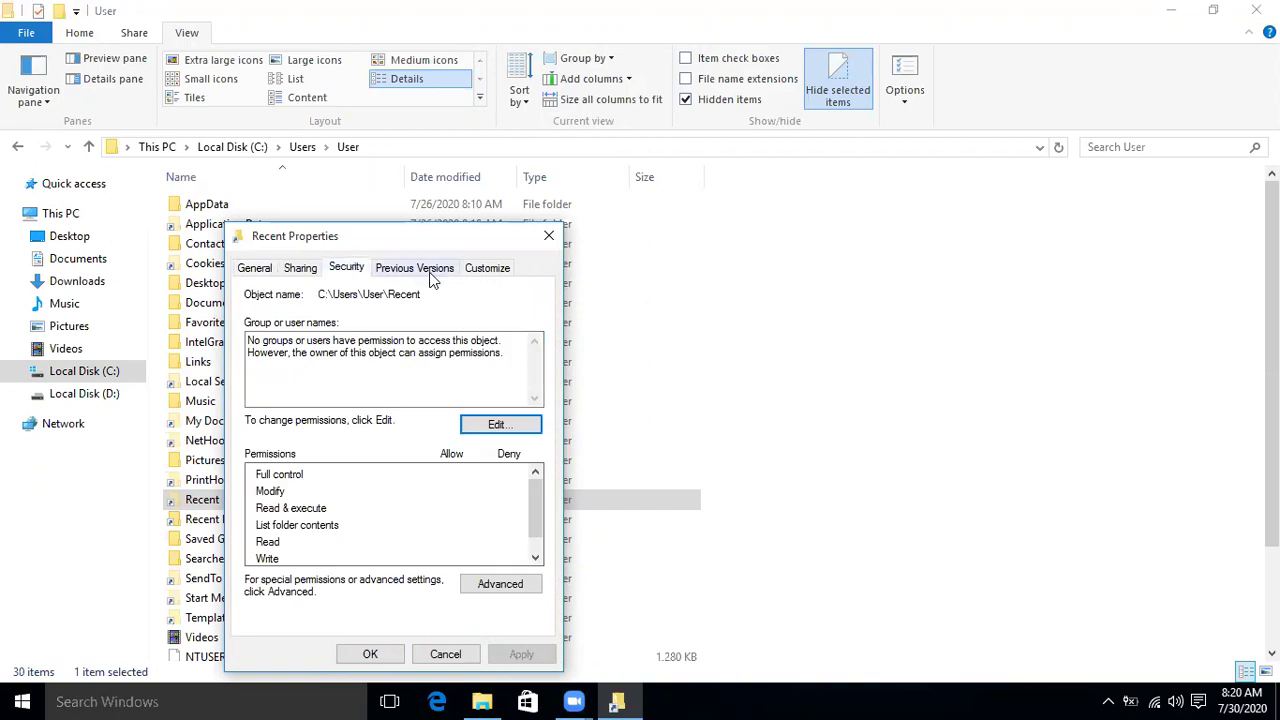
drag(435, 243, 752, 116)
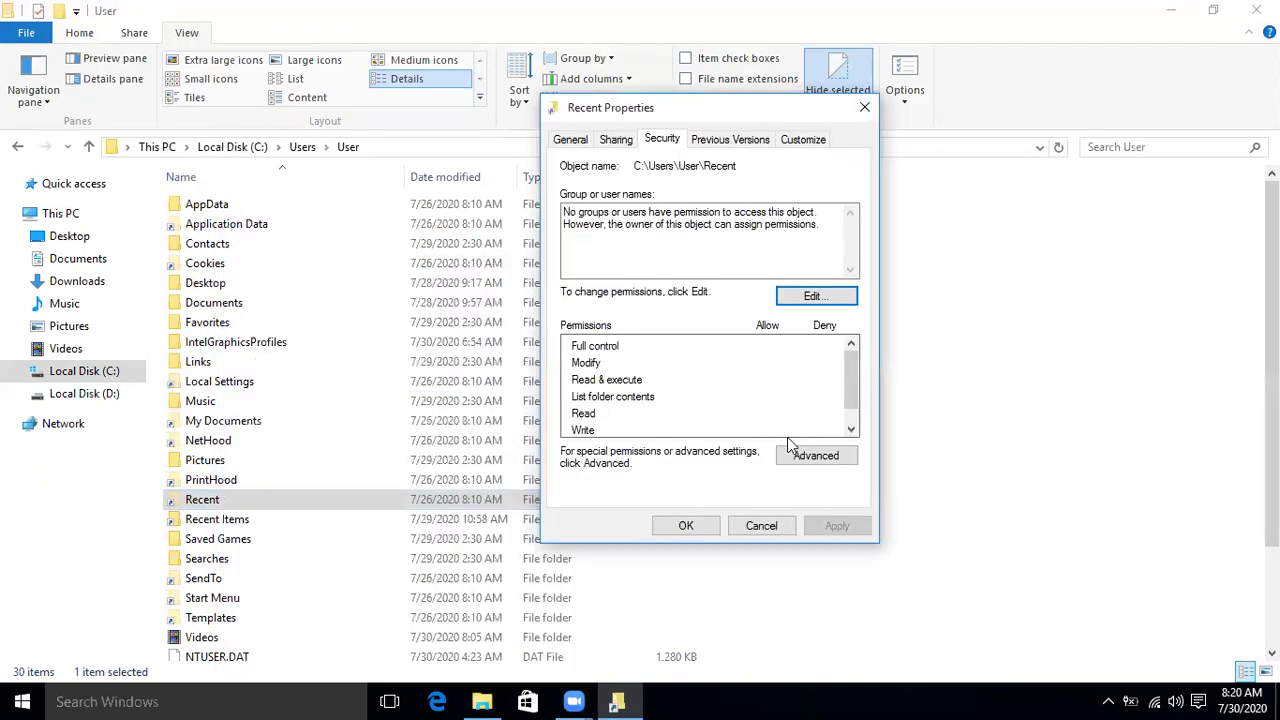
click(826, 458)
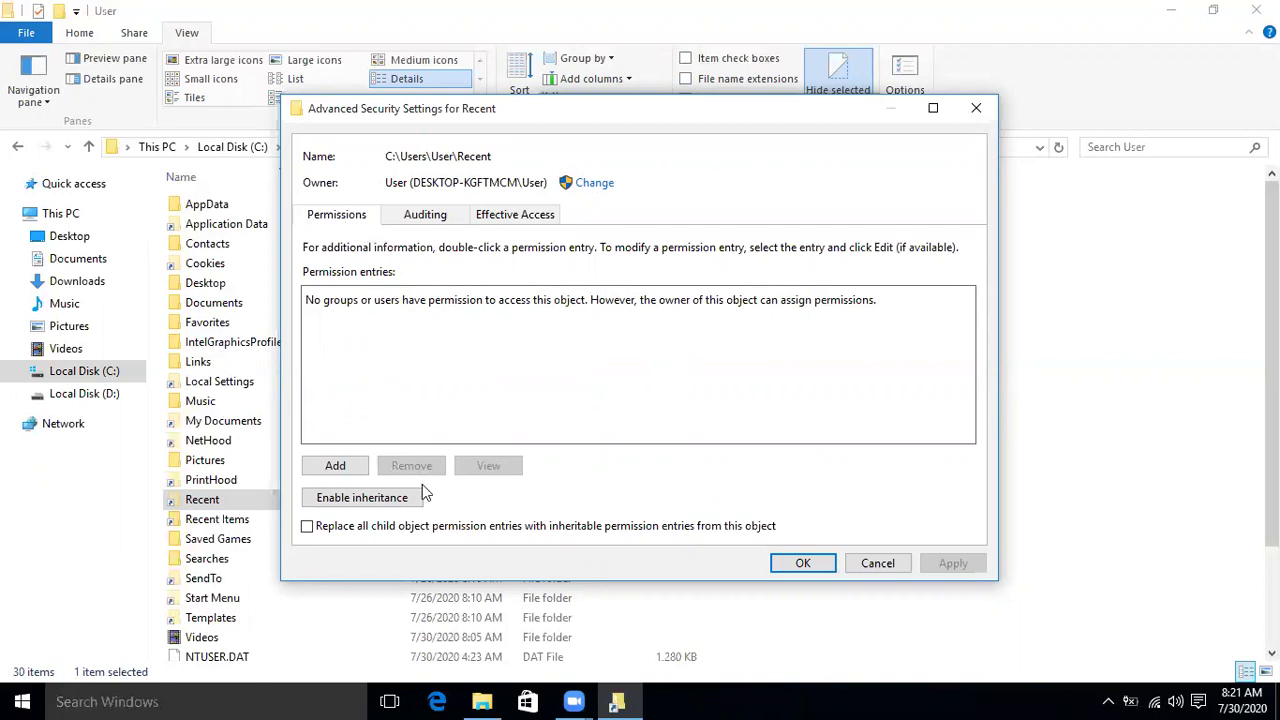
- Start a new permission entry for the Recent folder and choose the Administrator account from the found accounts as its principal
click(336, 467)
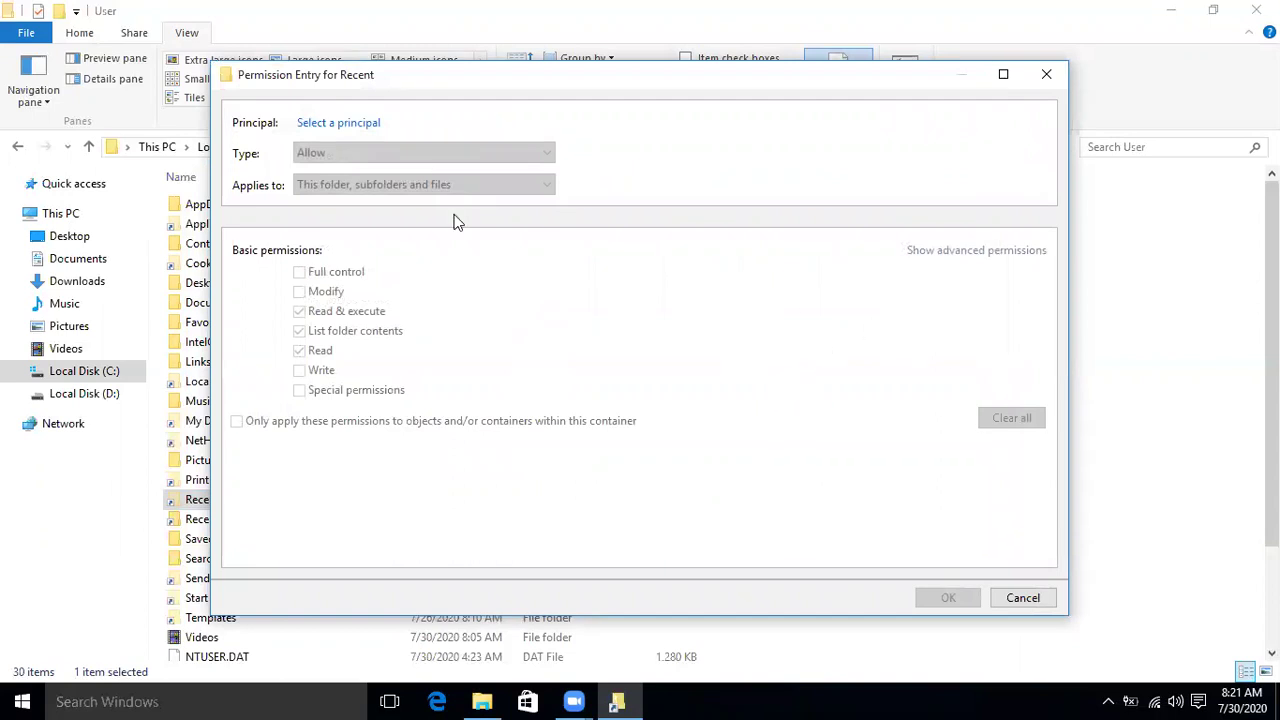
click(340, 125)
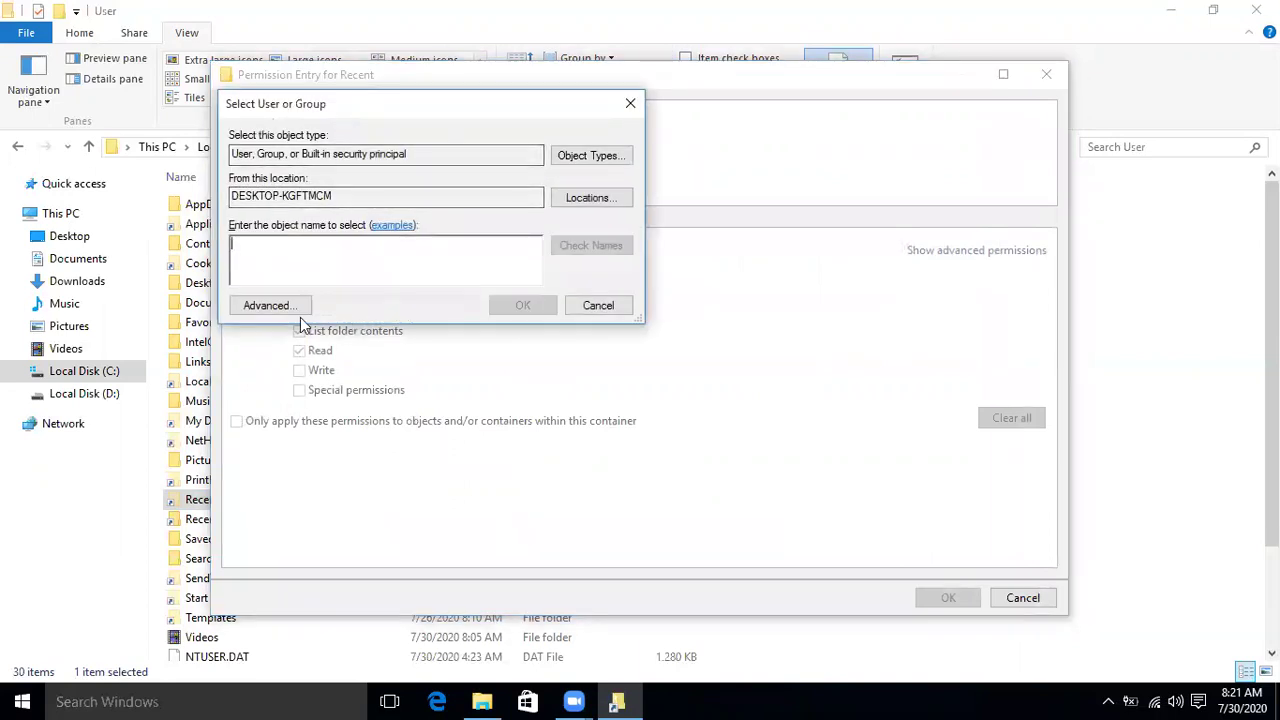
click(275, 305)
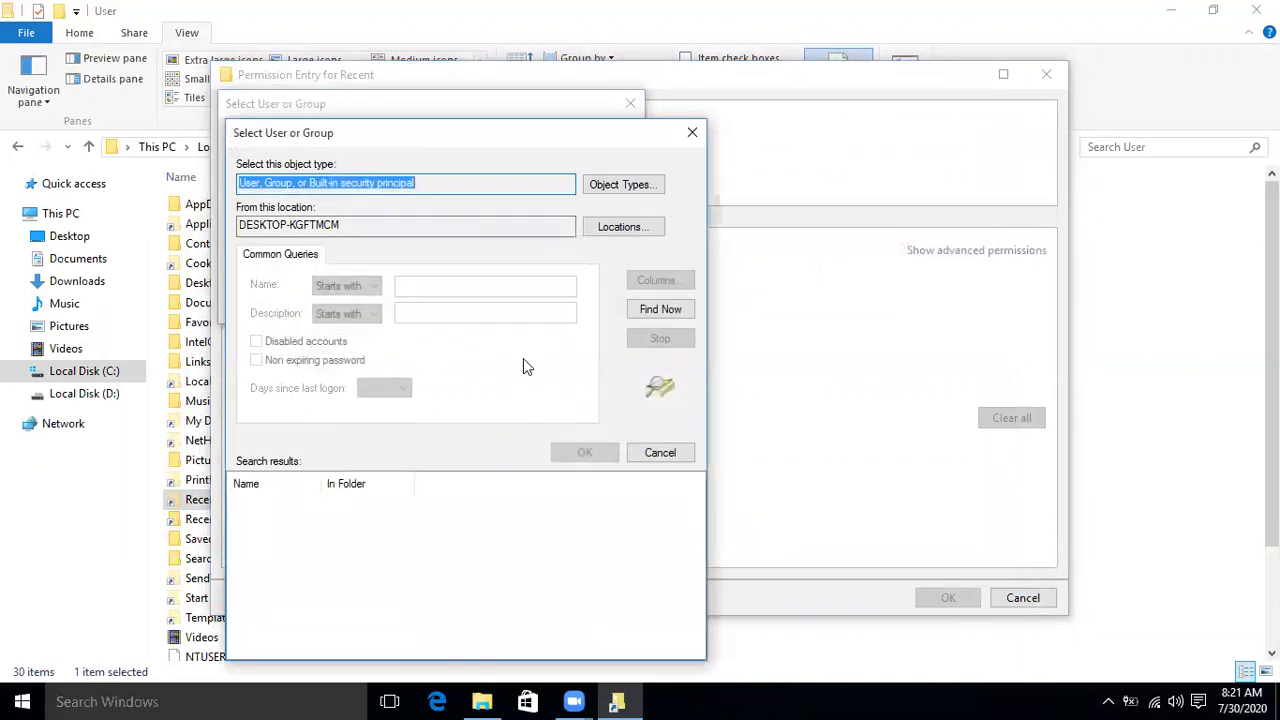
click(660, 309)
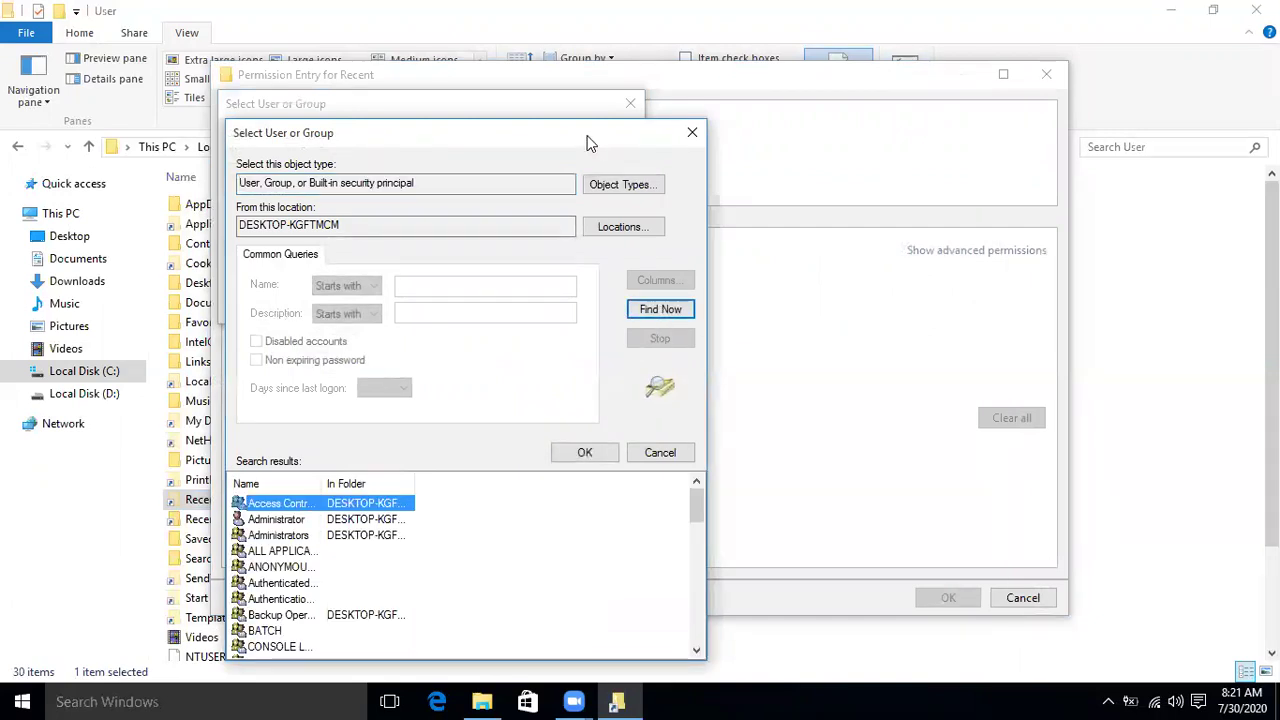
drag(596, 137, 706, 67)
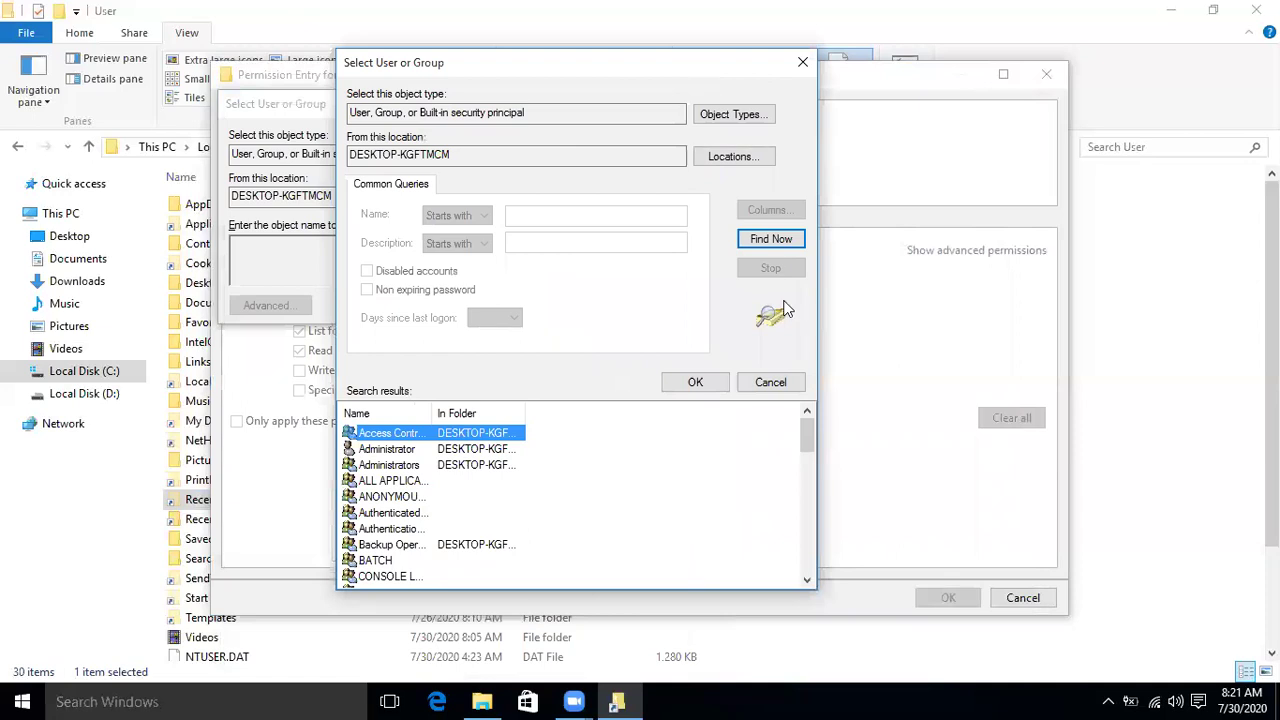
drag(806, 437, 804, 437)
click(398, 452)
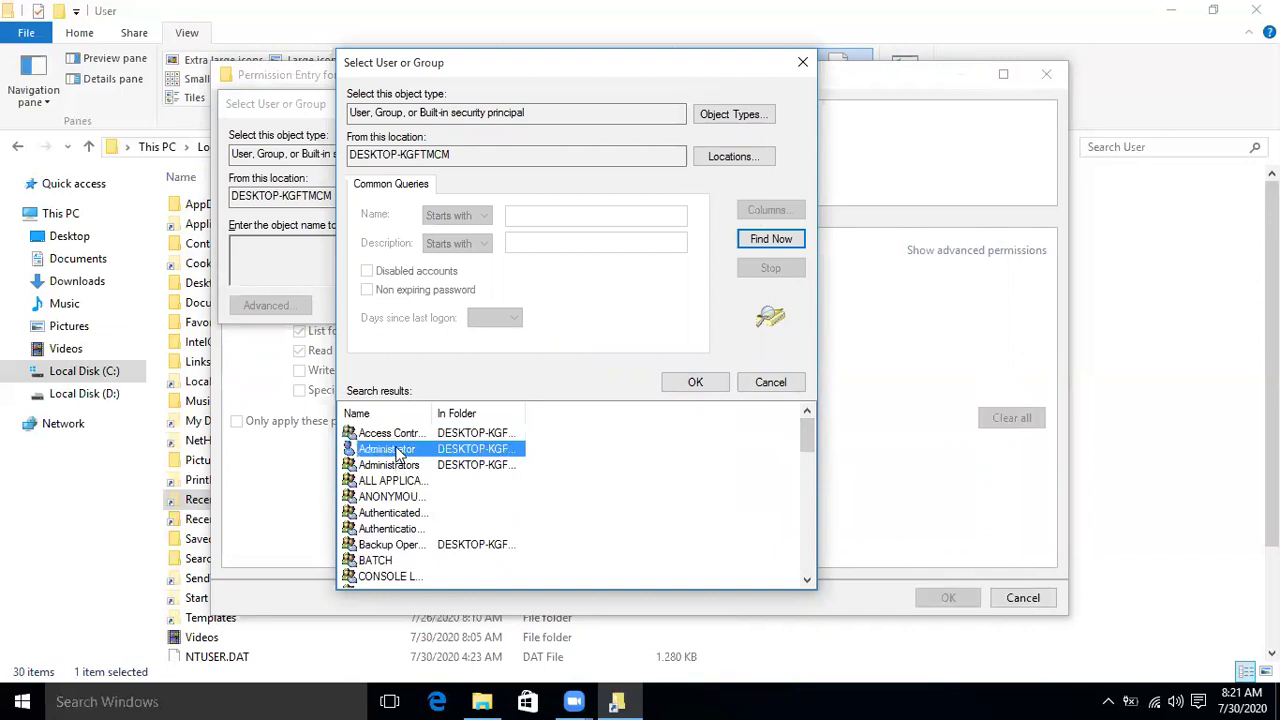
click(697, 386)
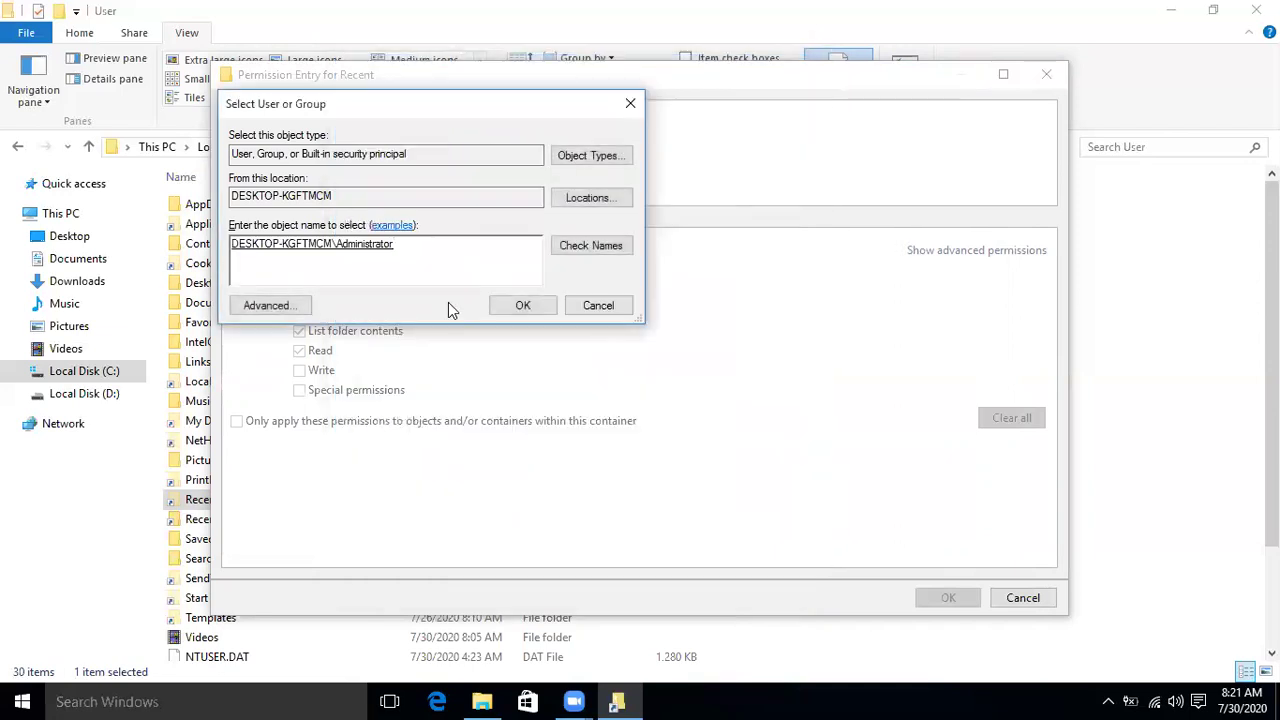
click(524, 306)
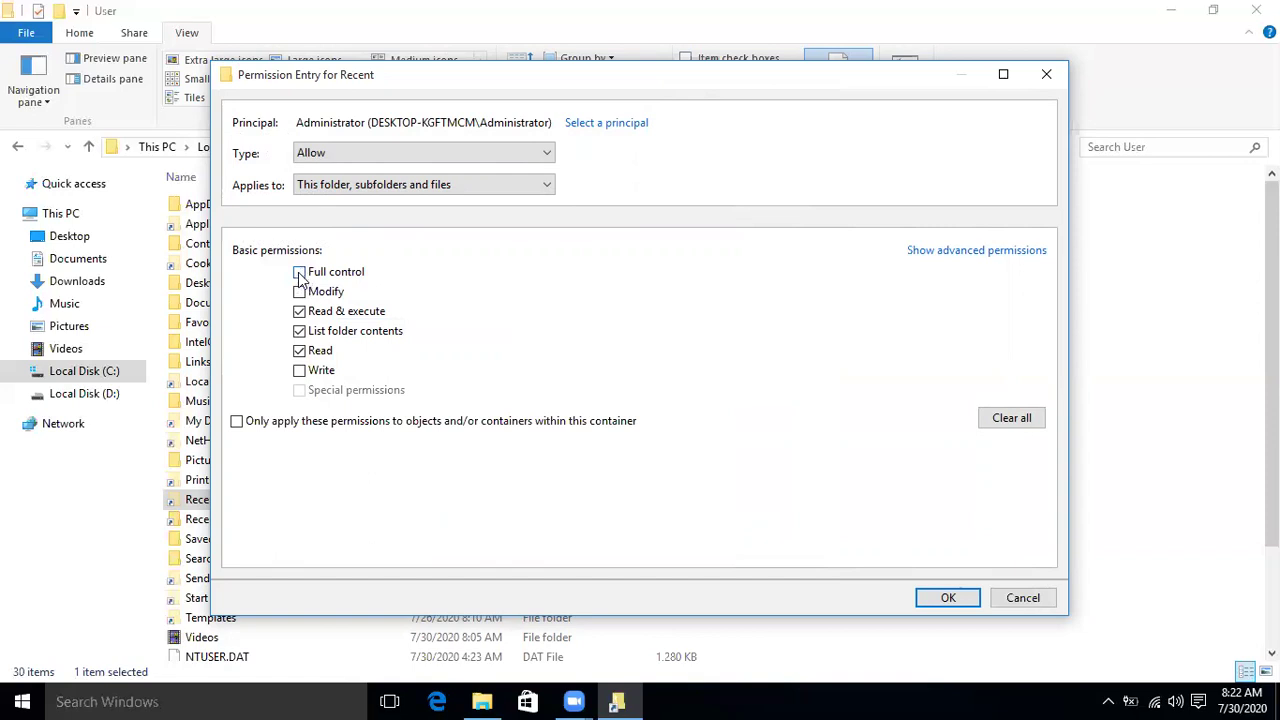
- Grant Administrator Full control, applied only to objects and/or containers within this container, and confirm the entry
click(300, 276)
click(237, 422)
click(950, 603)
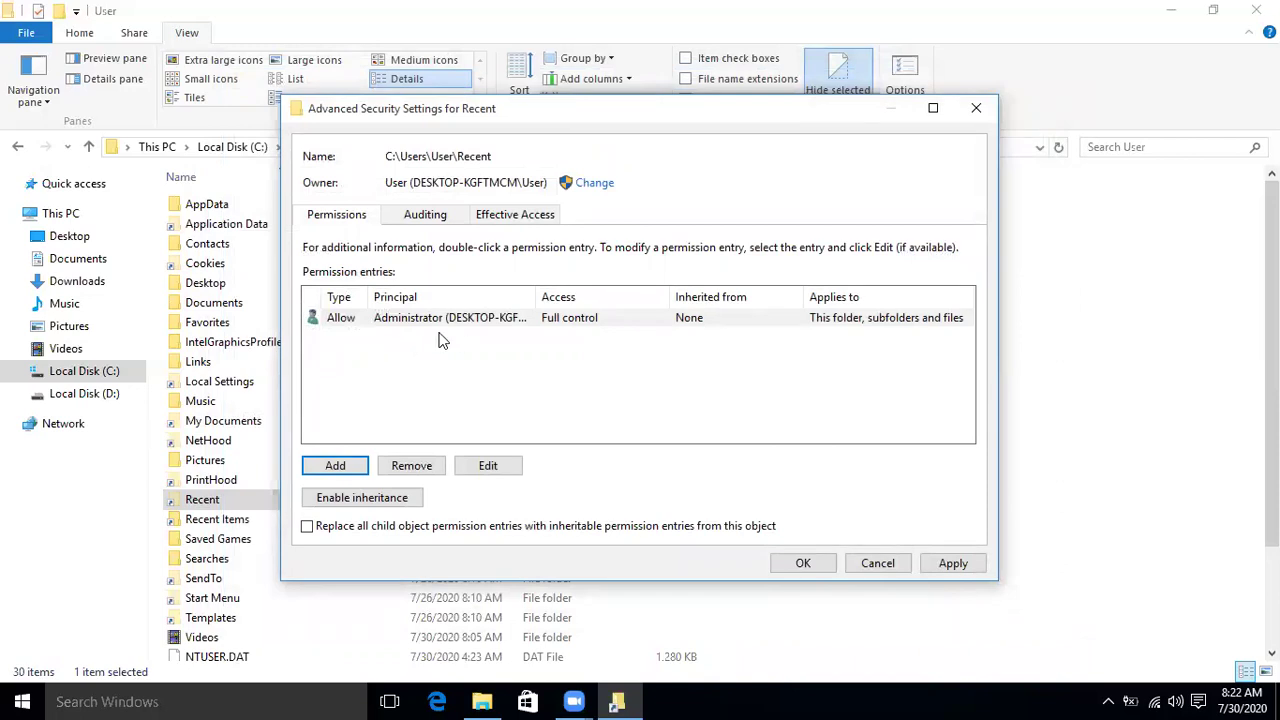
- Add a permission entry allowing the User account Full control, applied only to objects and/or containers within this container
click(335, 467)
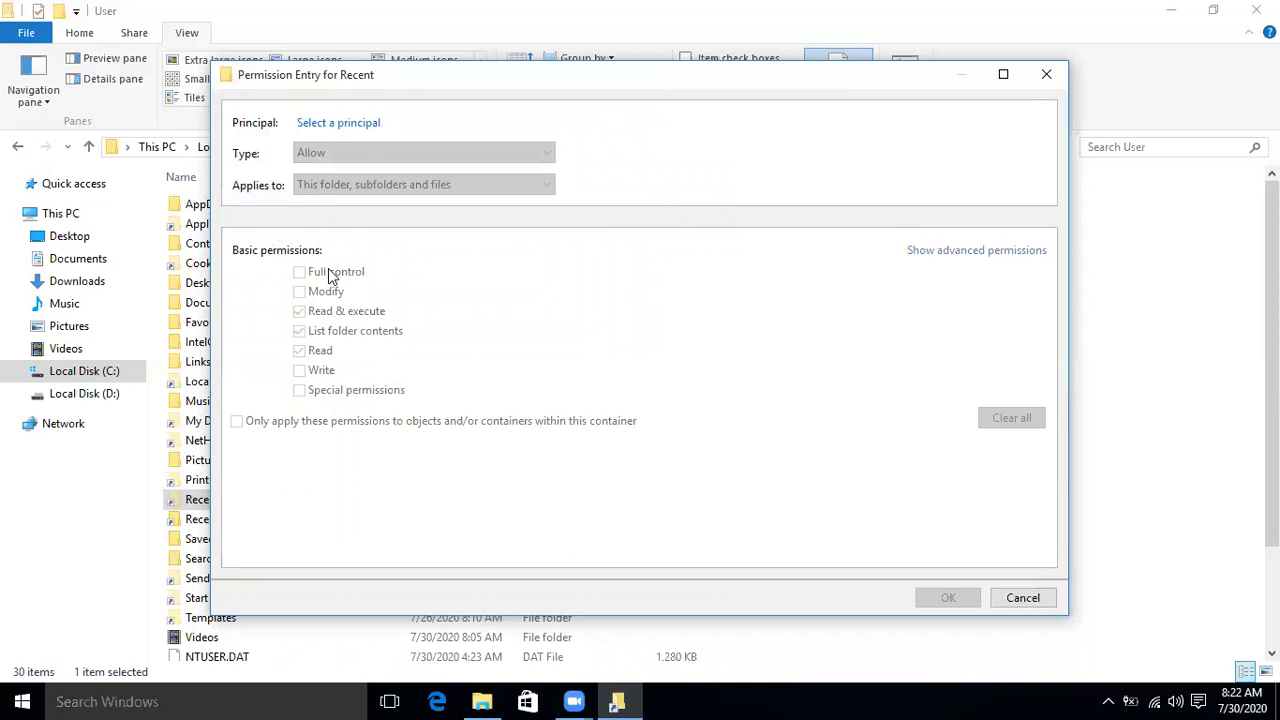
click(336, 123)
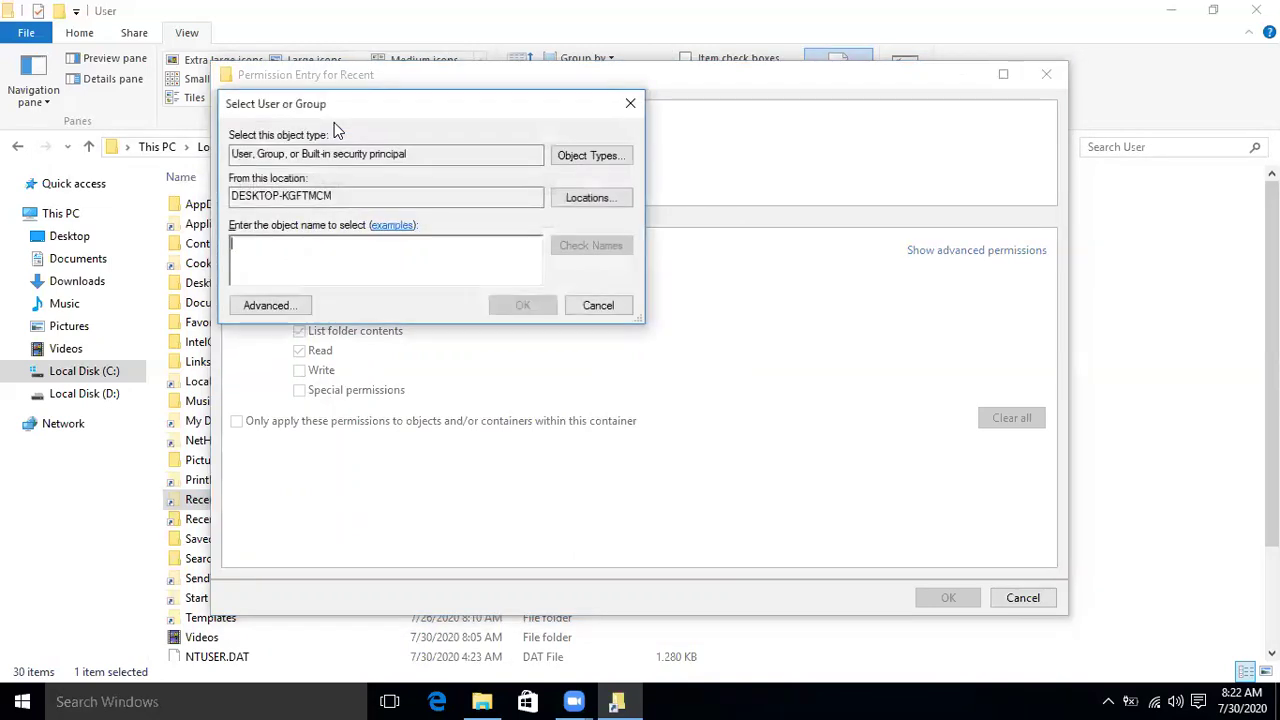
click(266, 305)
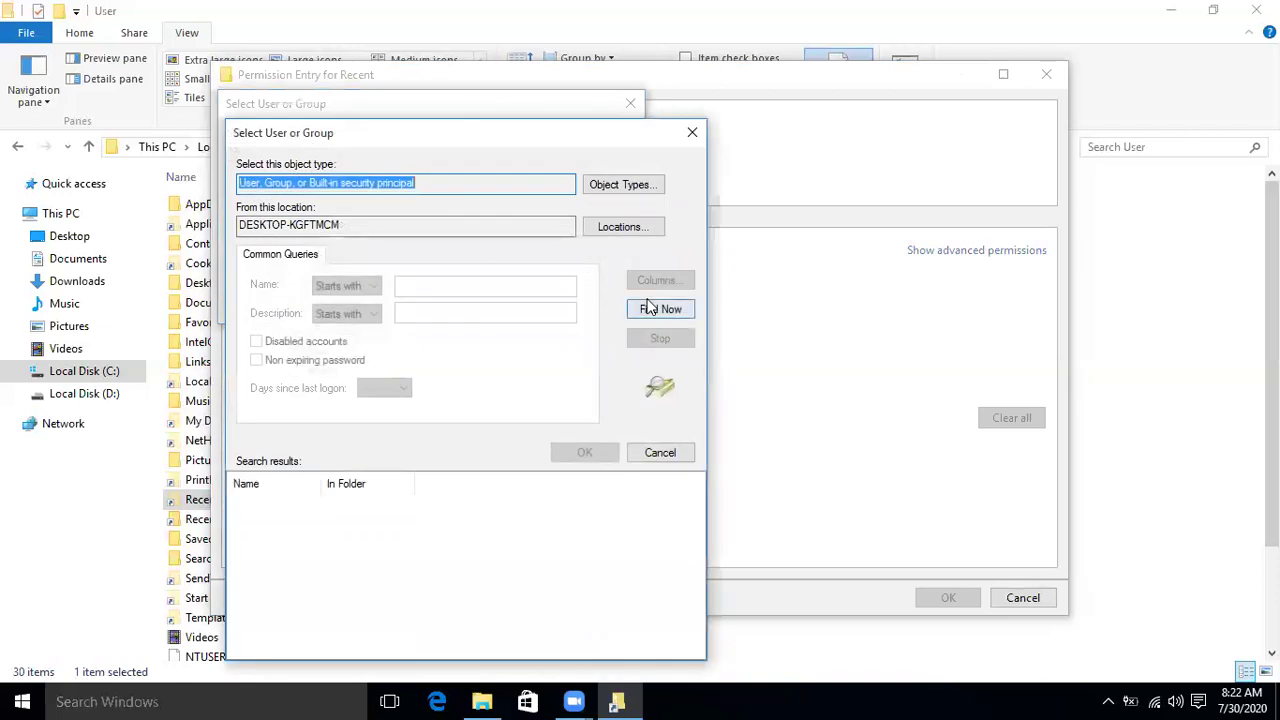
click(652, 311)
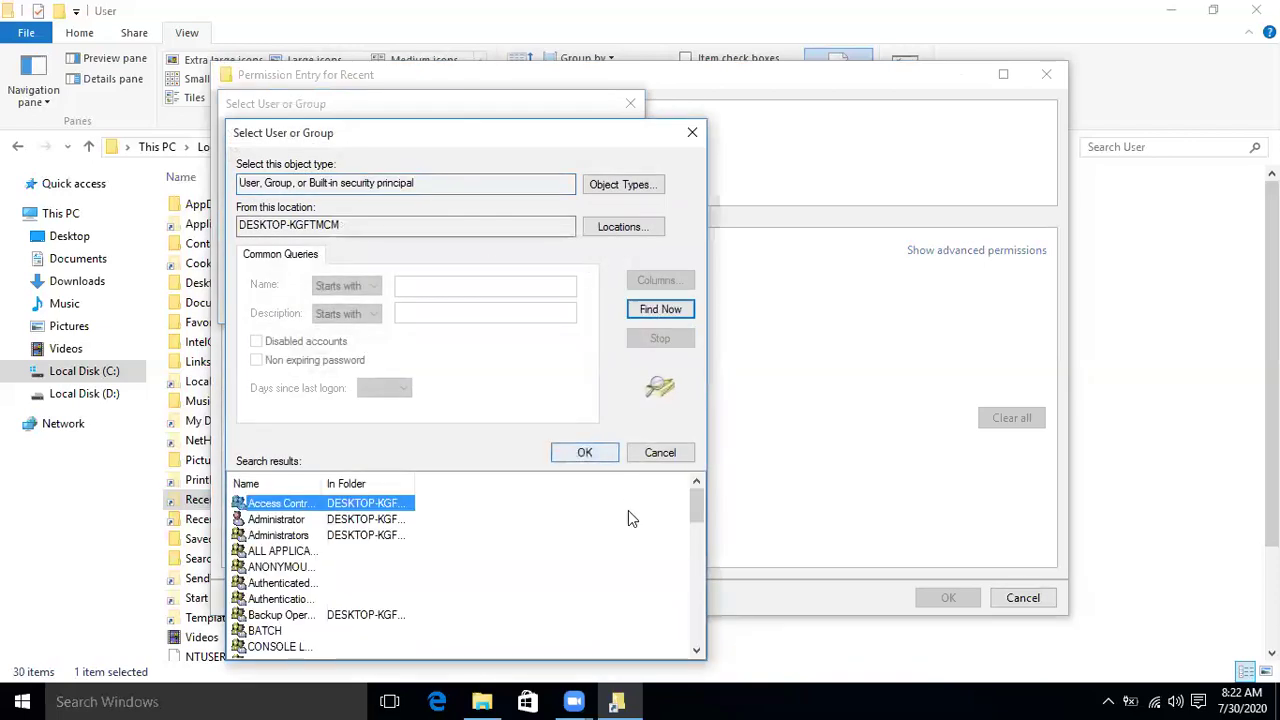
drag(697, 506, 697, 515)
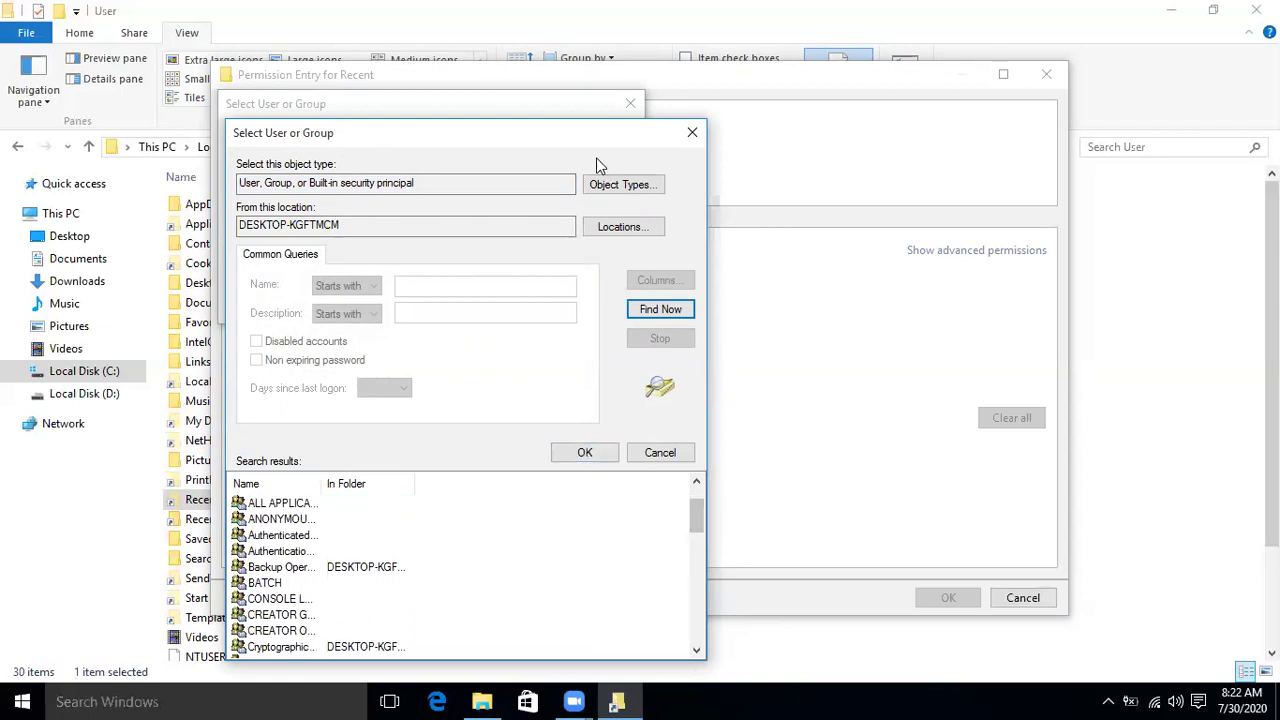
drag(579, 131, 643, 34)
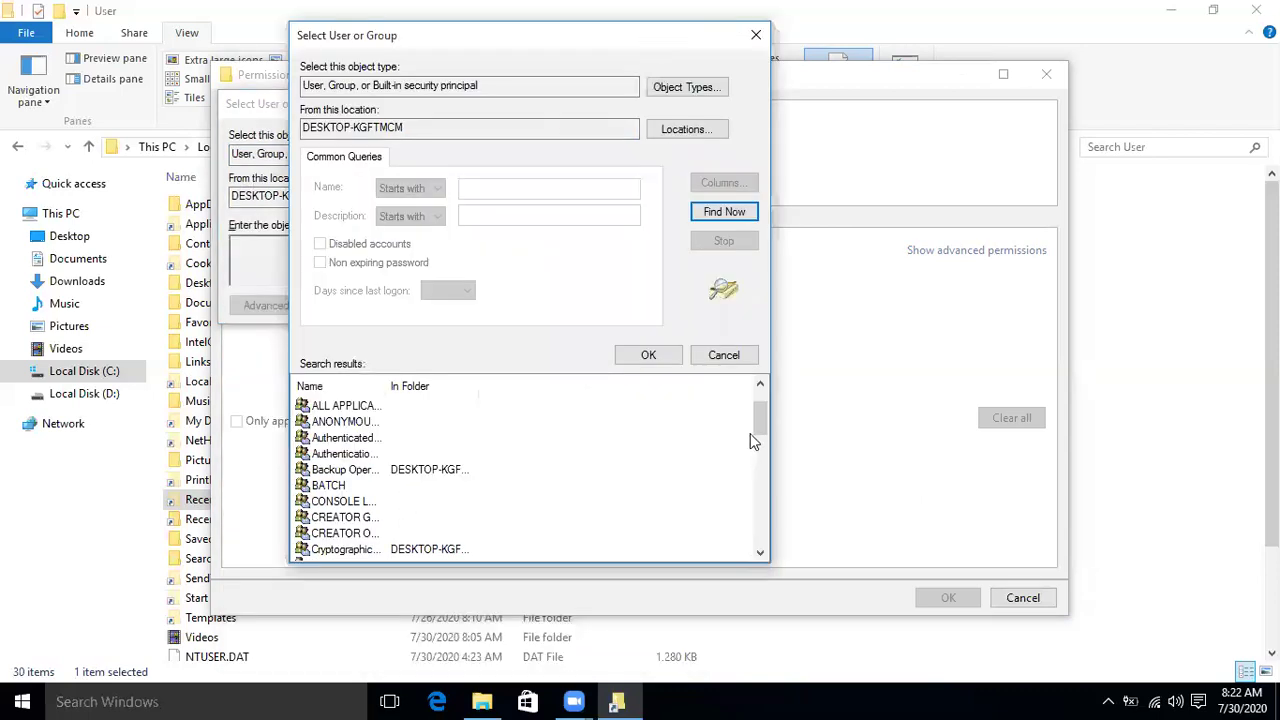
drag(761, 420, 761, 538)
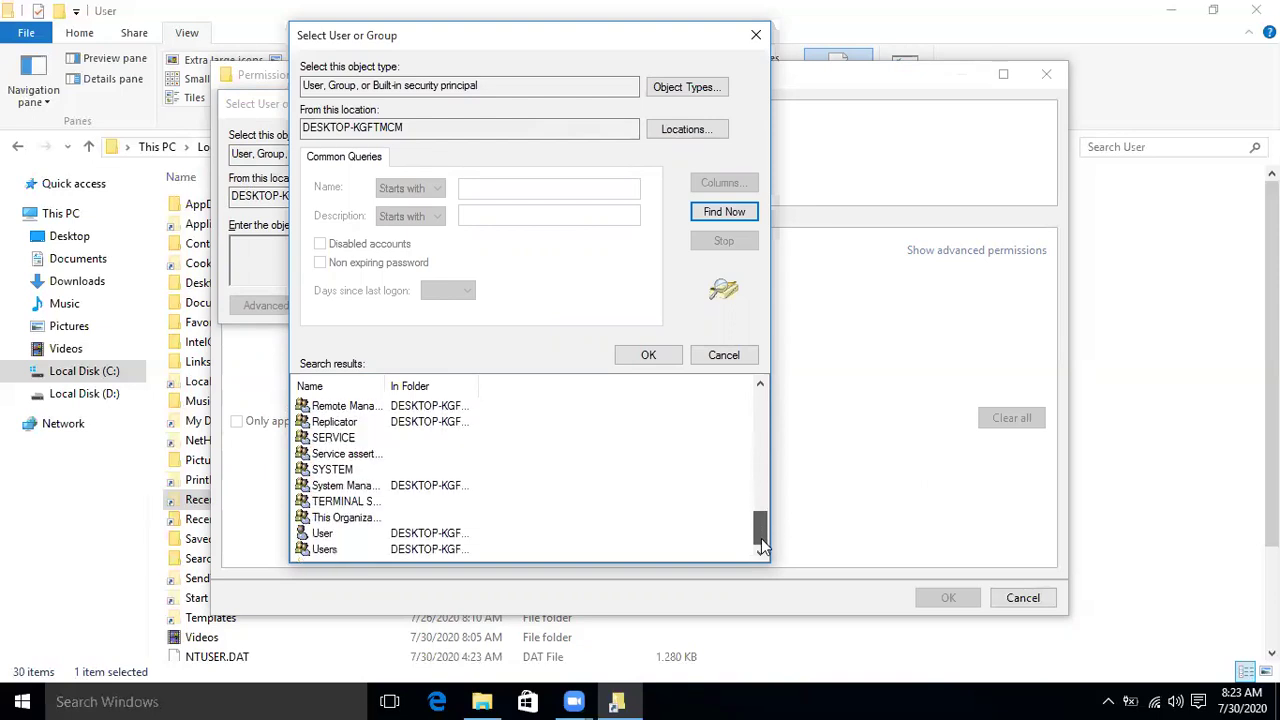
click(325, 535)
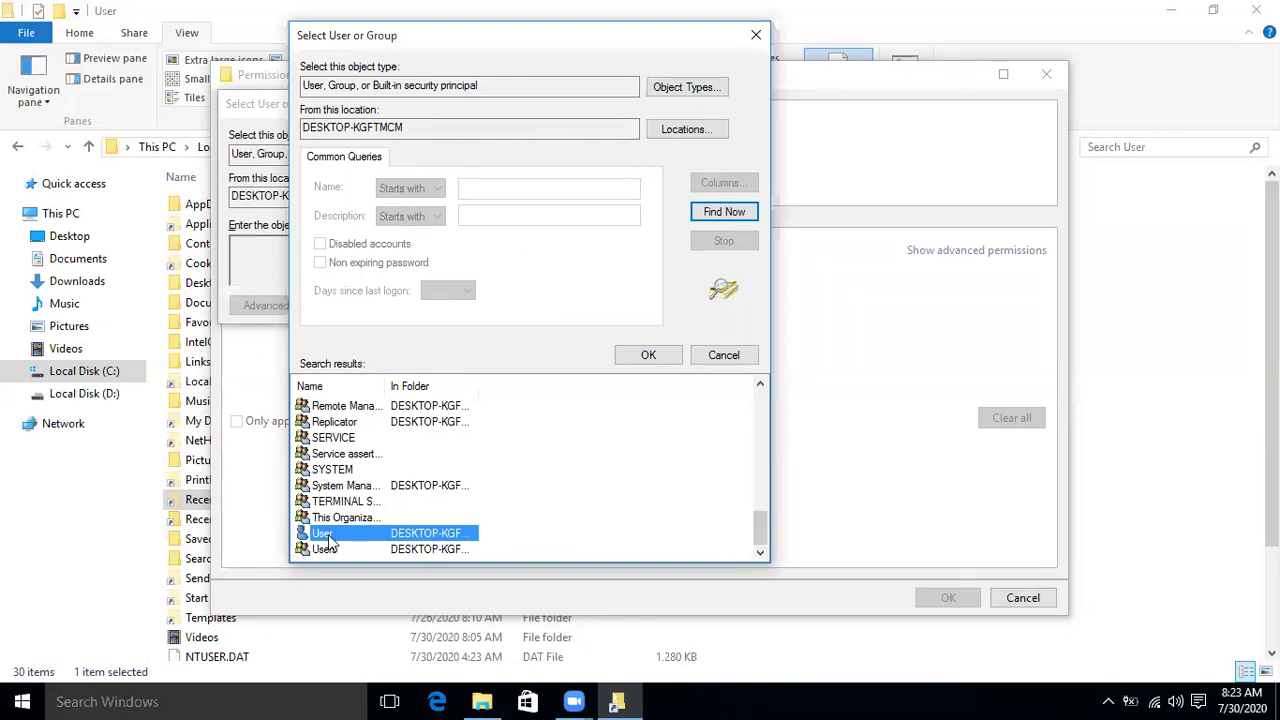
click(648, 356)
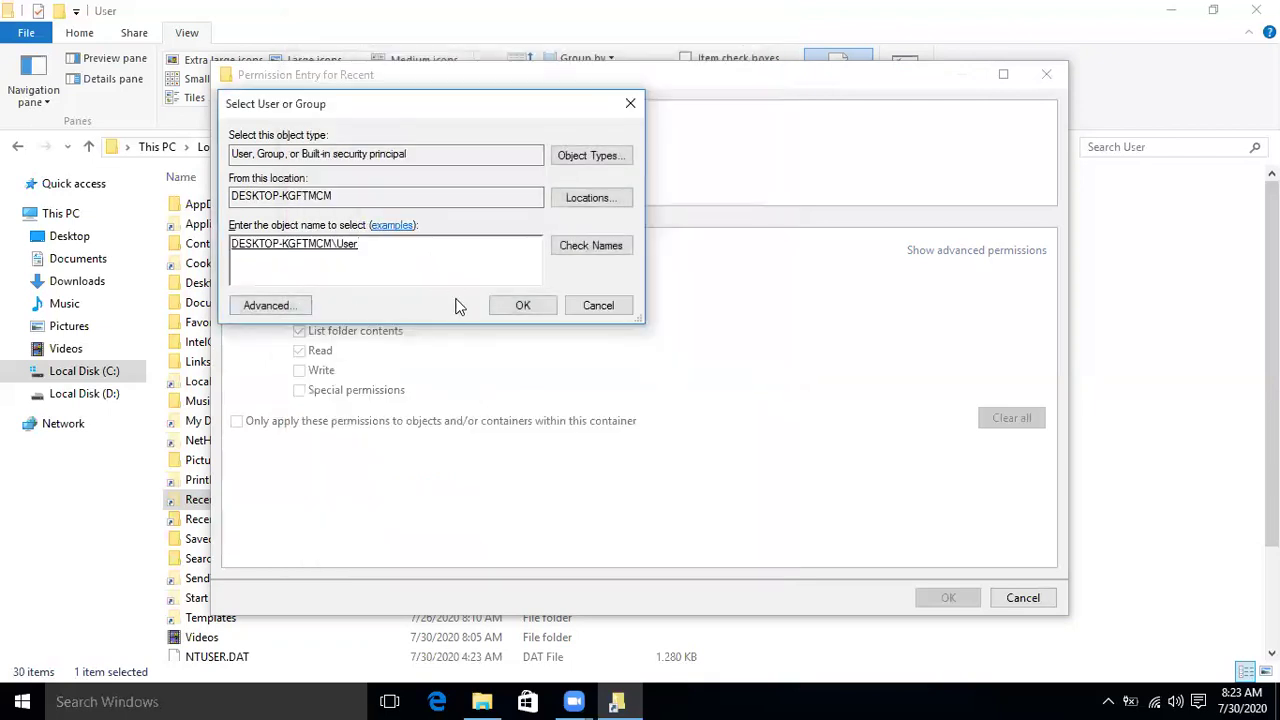
click(522, 307)
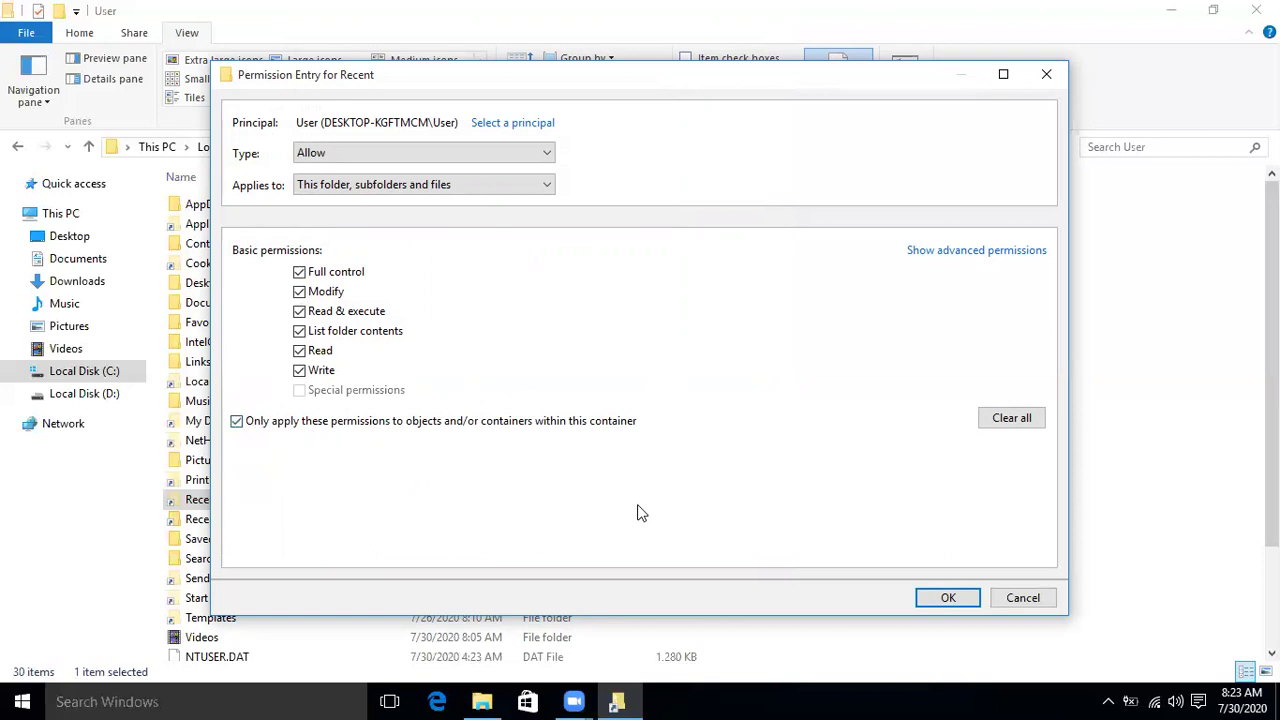
click(948, 599)
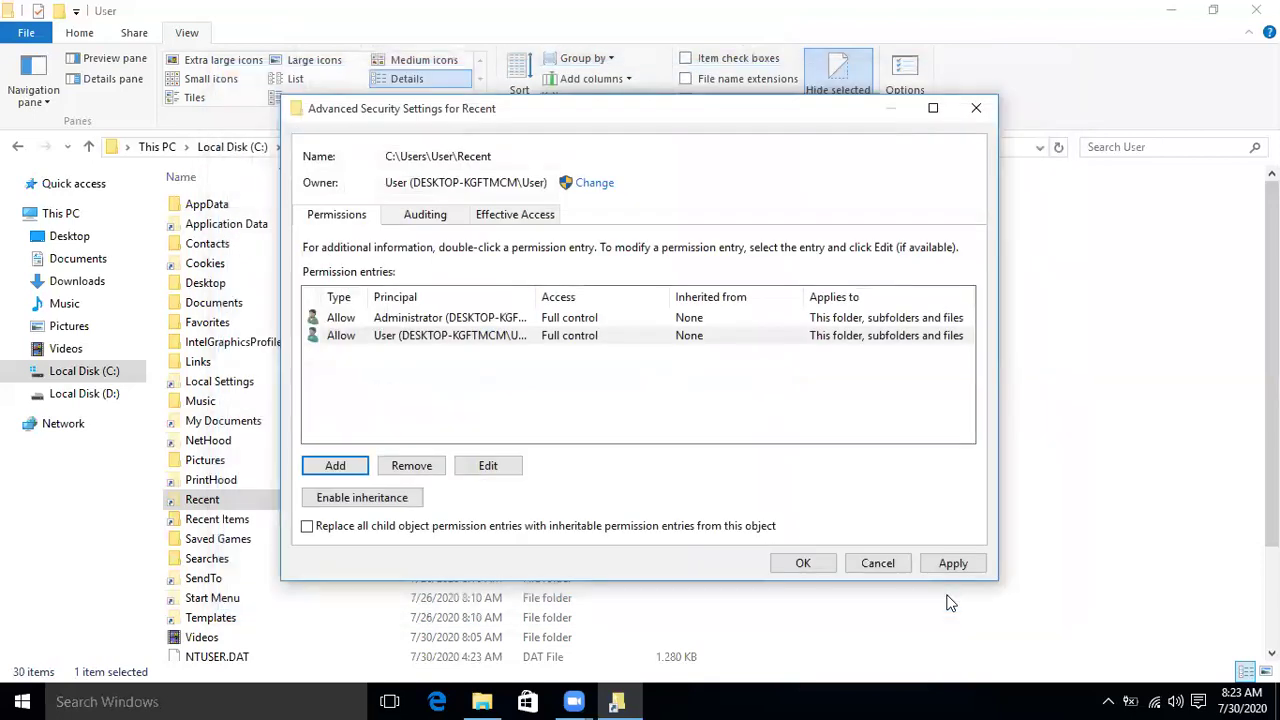
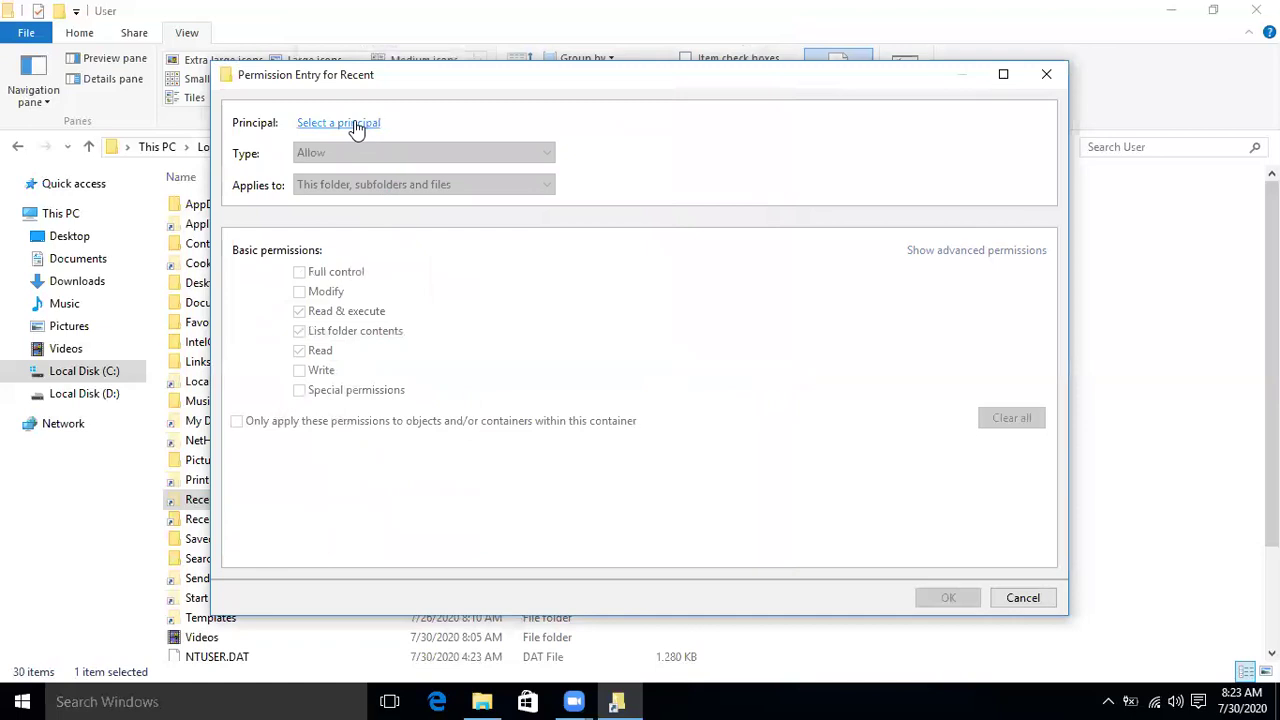
- Add a permission entry for Everyone with the default read permissions, applied only to objects and/or containers within this container
click(352, 127)
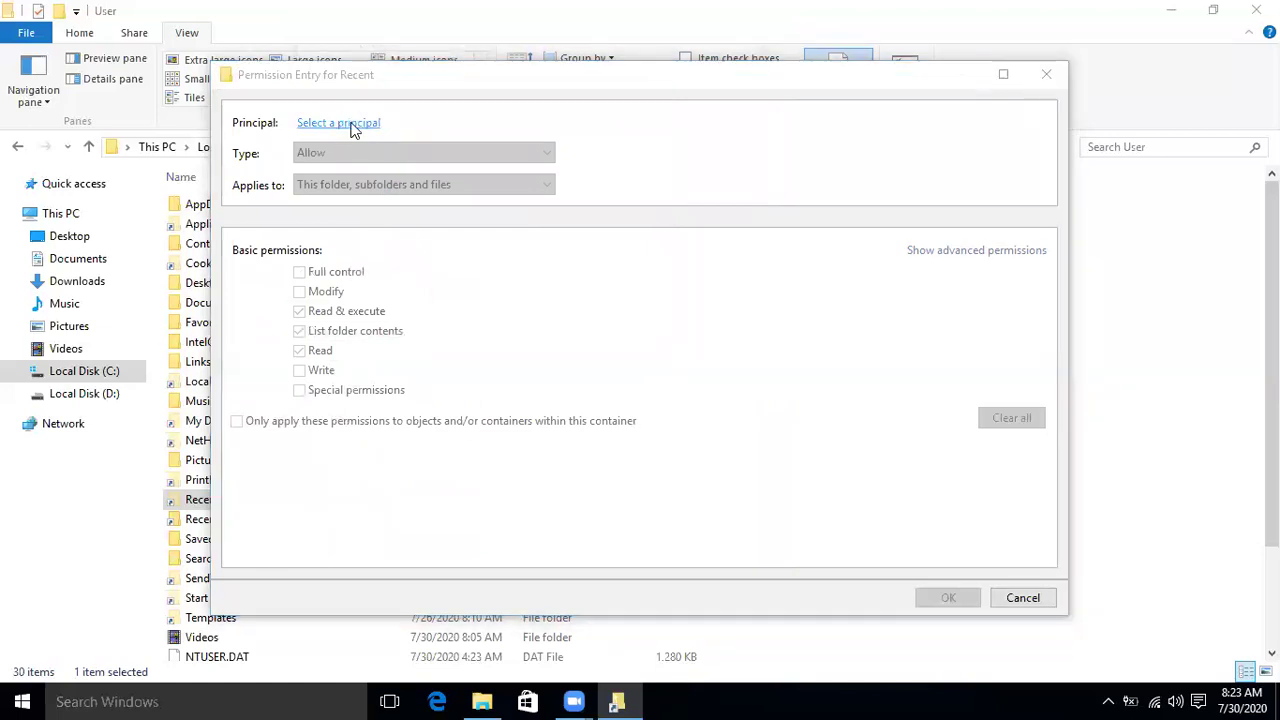
click(268, 307)
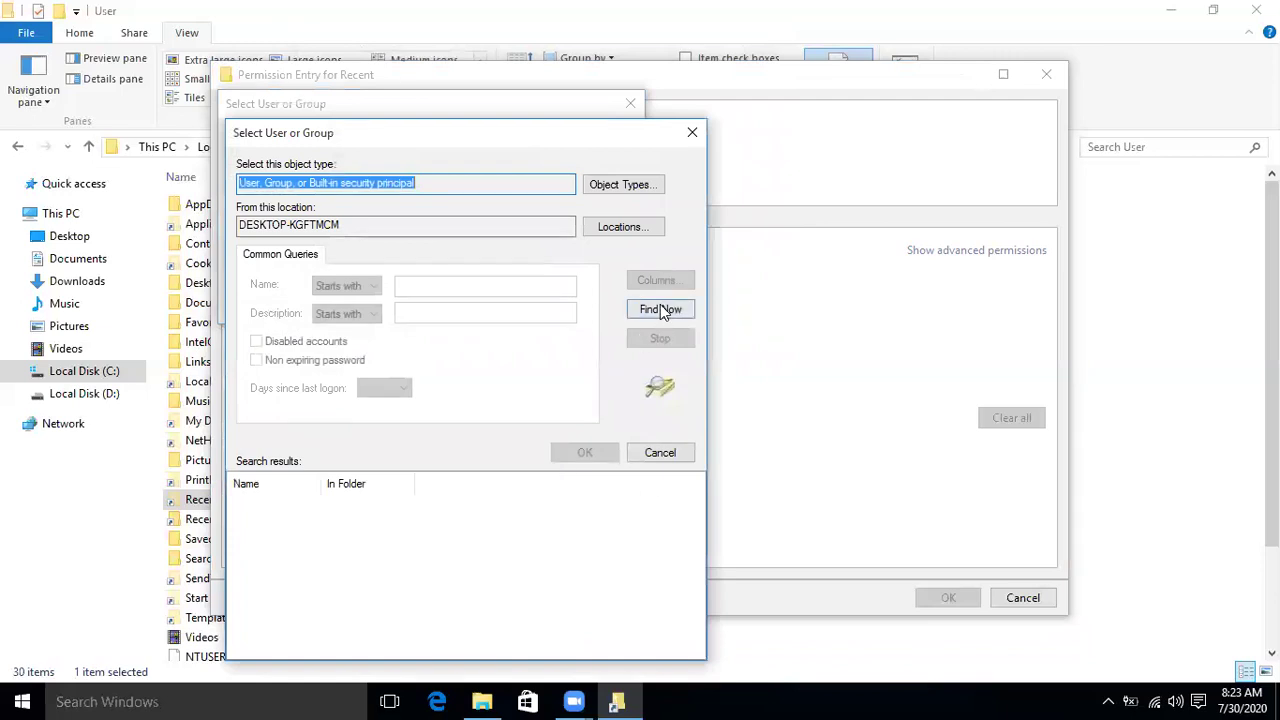
click(661, 310)
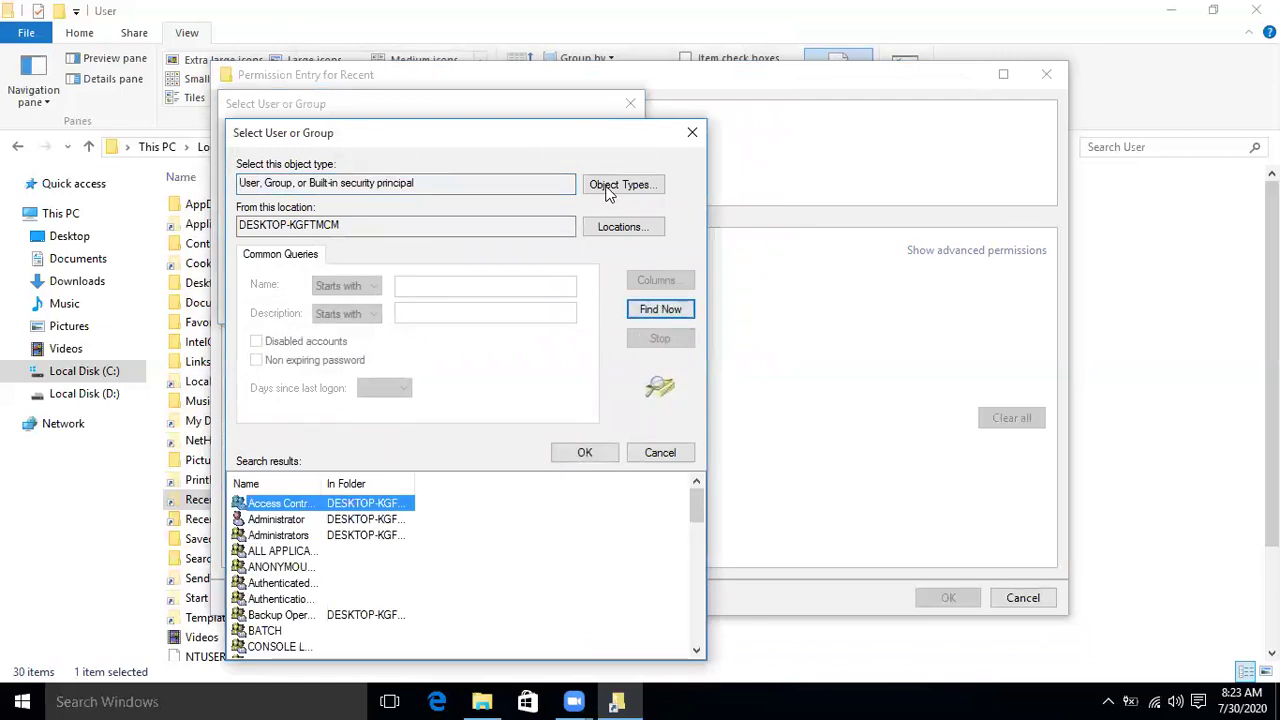
drag(586, 148, 697, 40)
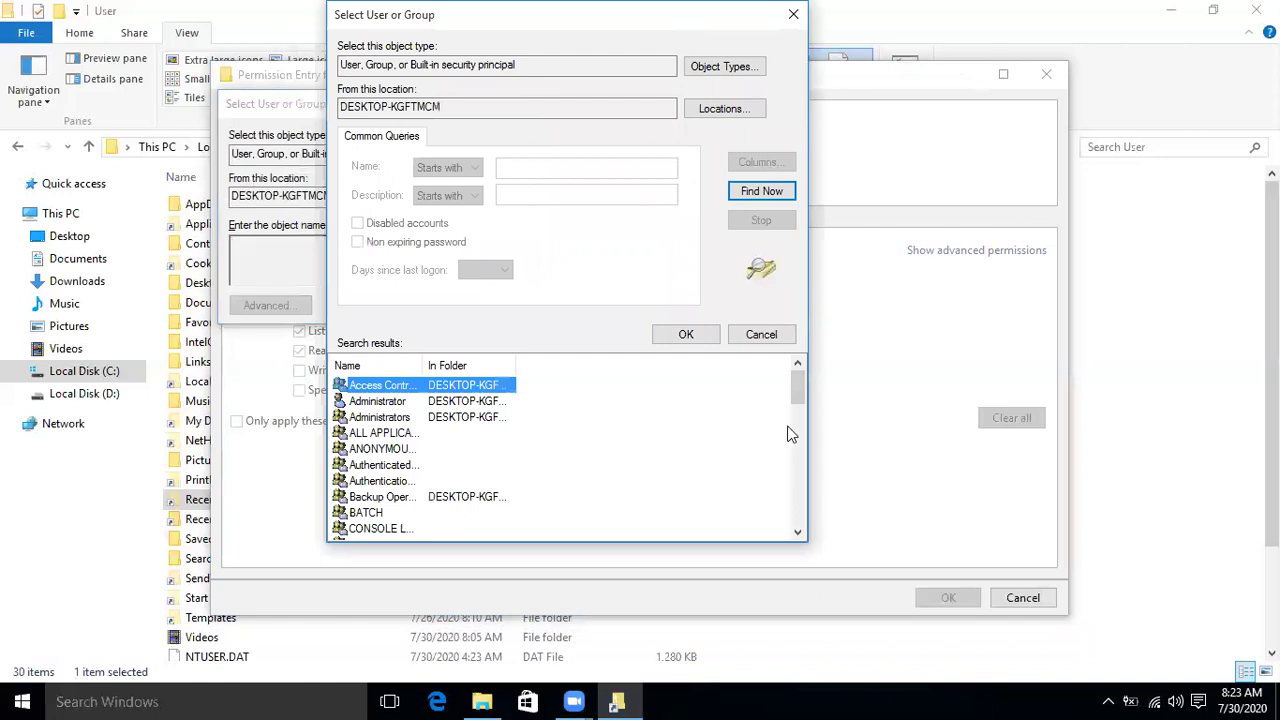
drag(798, 386, 800, 432)
drag(560, 488, 560, 488)
click(375, 481)
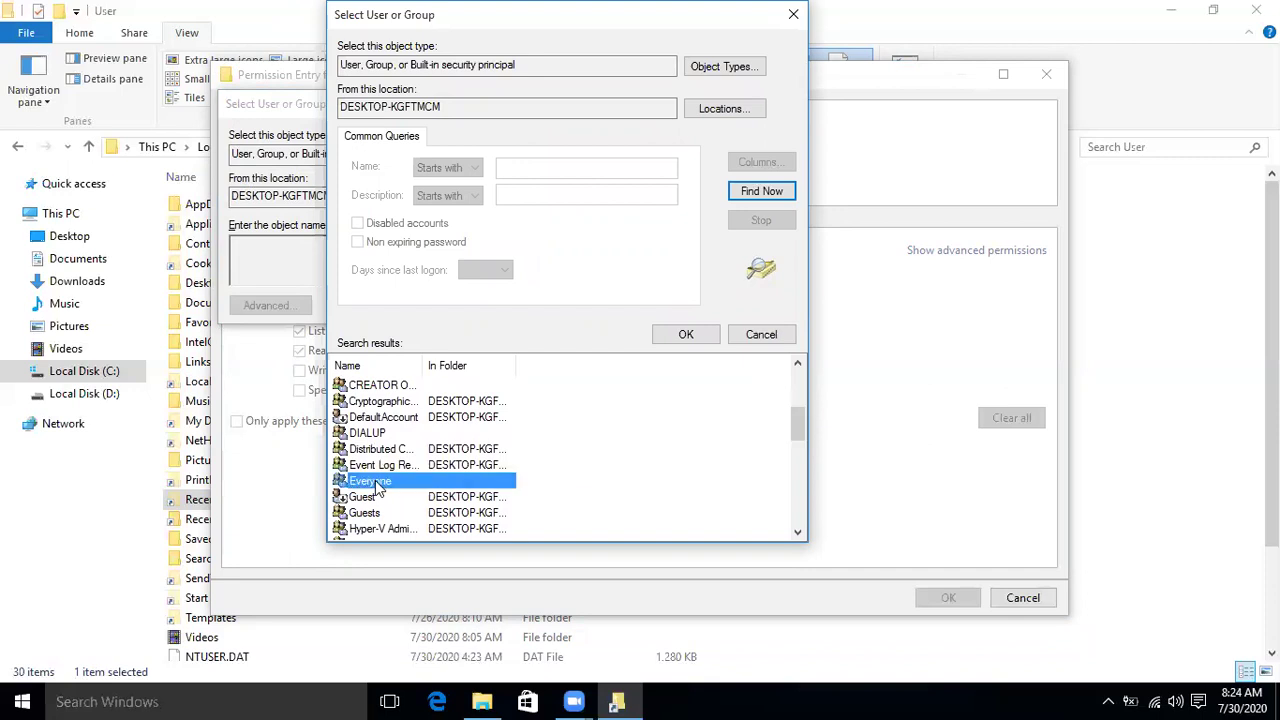
click(689, 333)
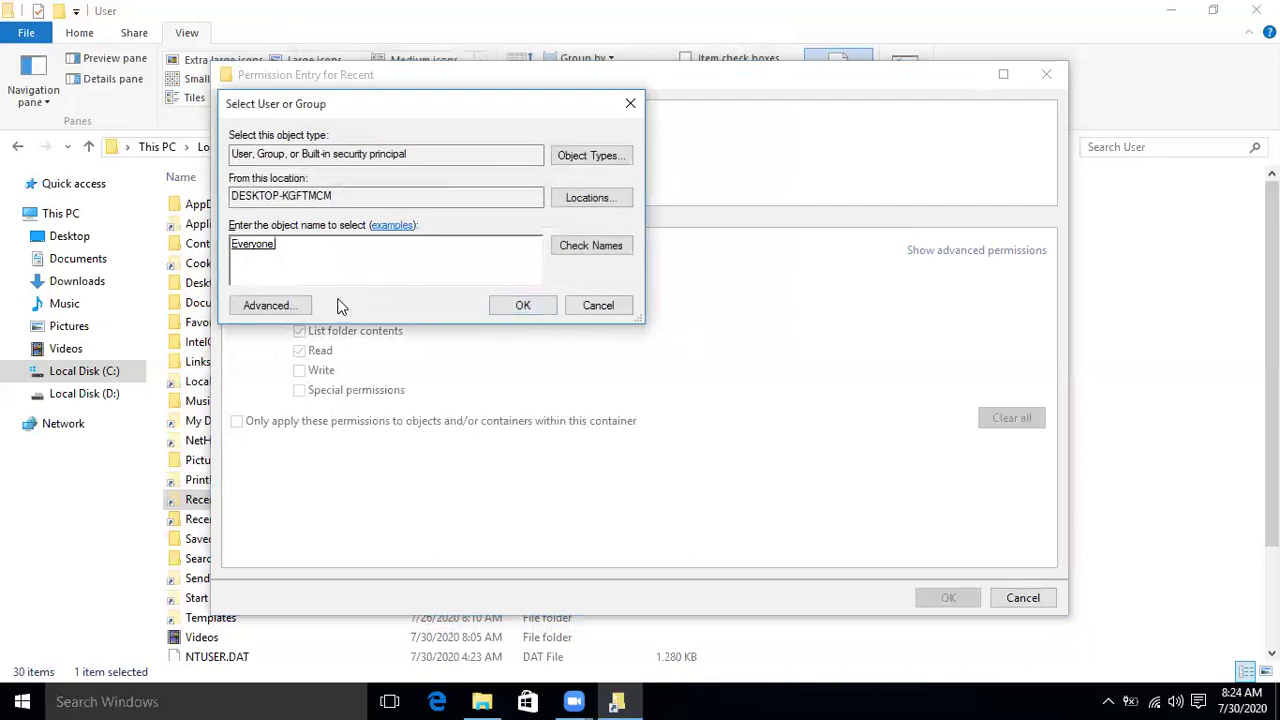
click(525, 308)
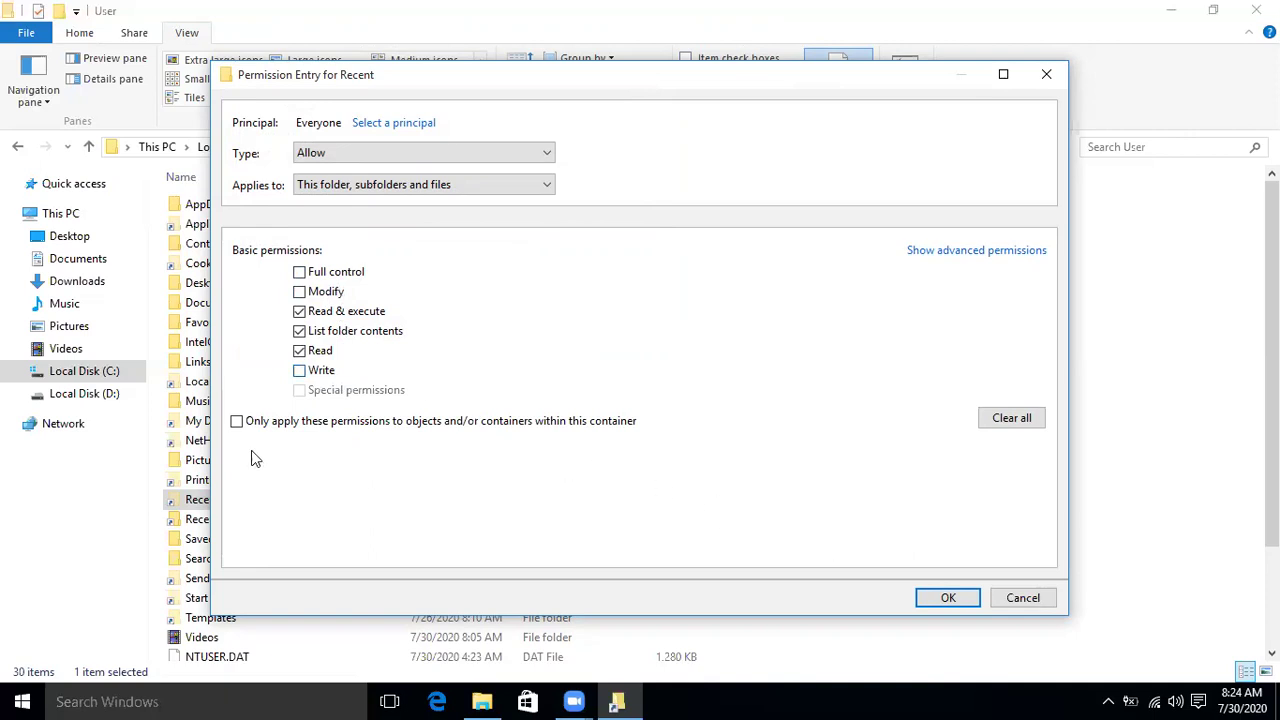
click(239, 421)
click(945, 598)
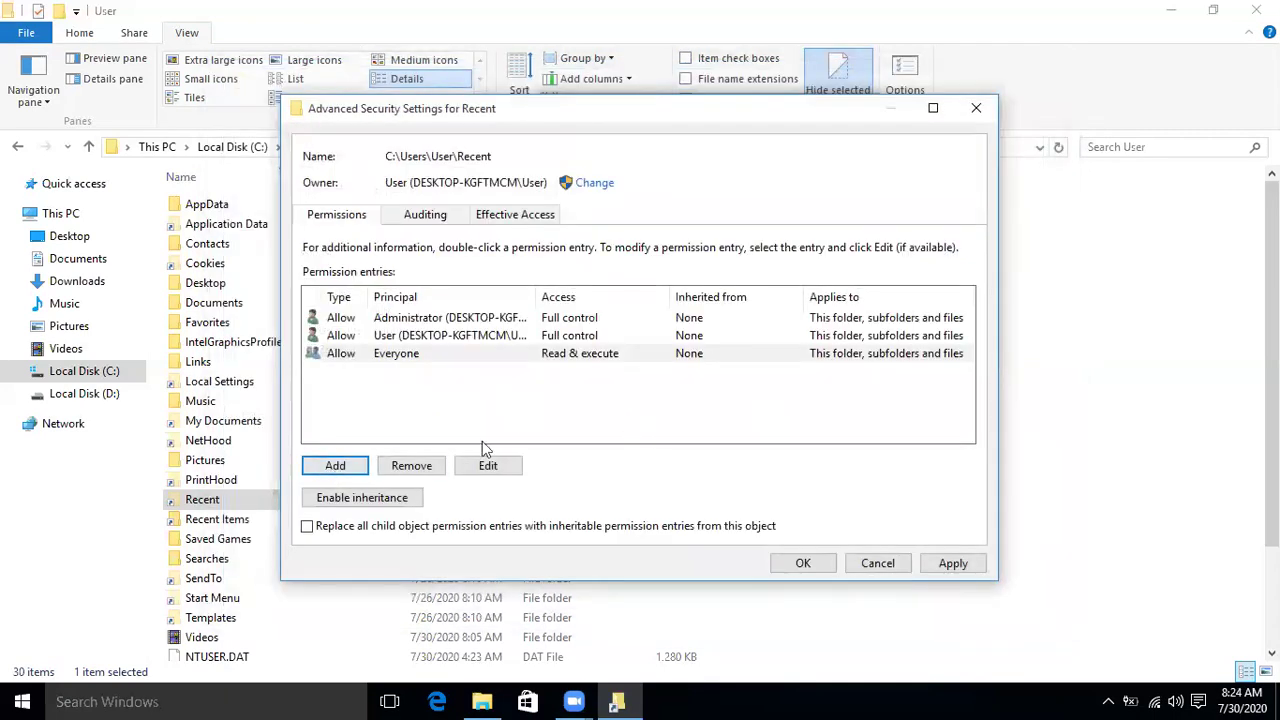
- Add a permission entry allowing the Guest account the default Read & execute, List folder contents and Read permissions on the Recent folder
click(343, 465)
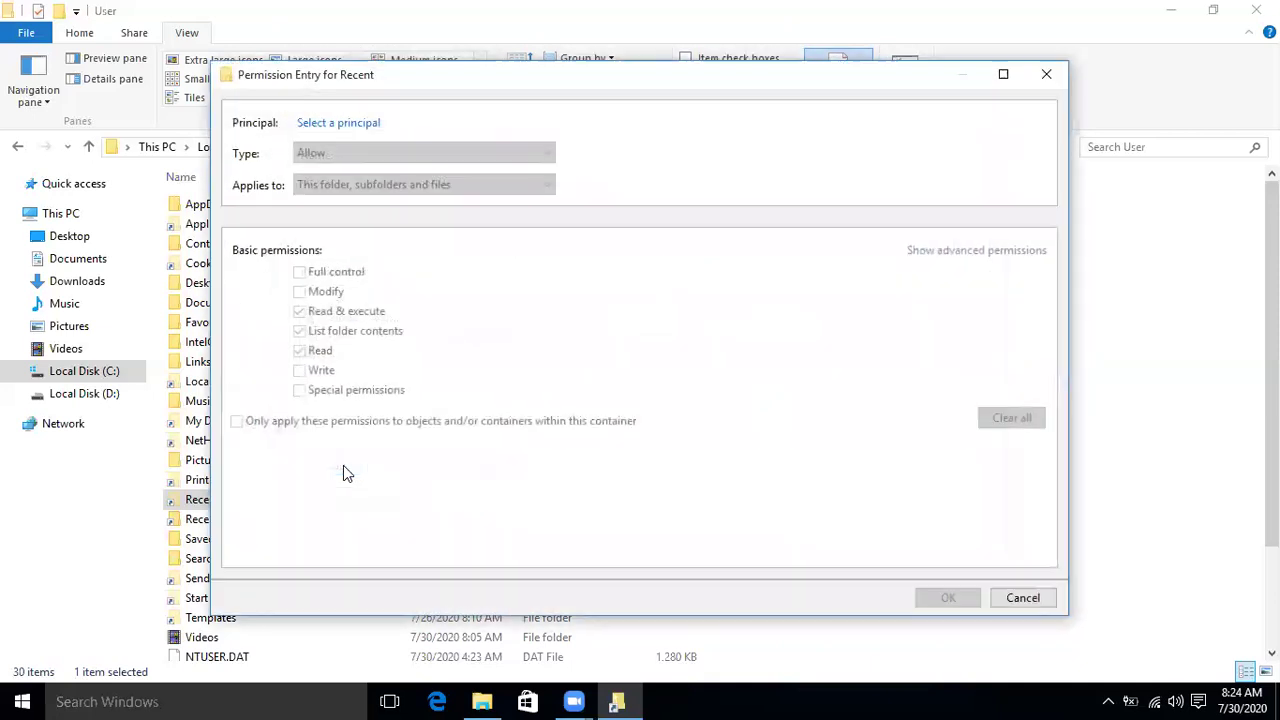
click(338, 124)
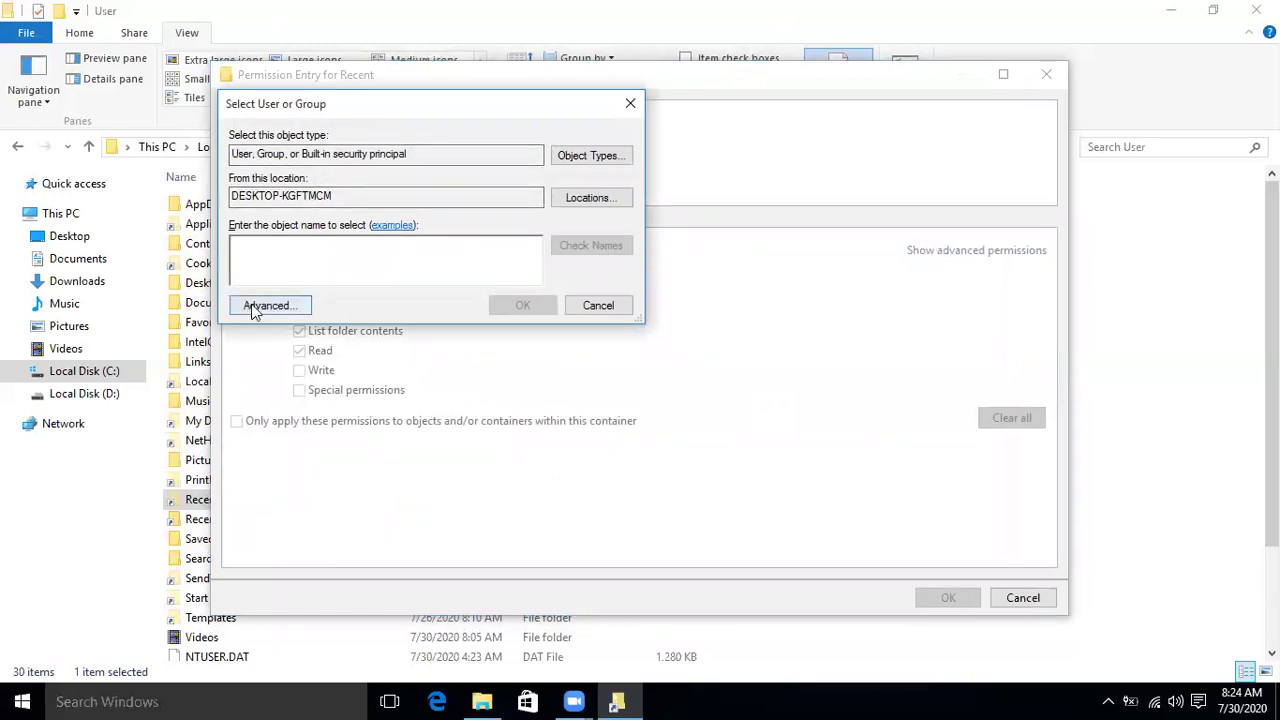
click(265, 305)
click(660, 309)
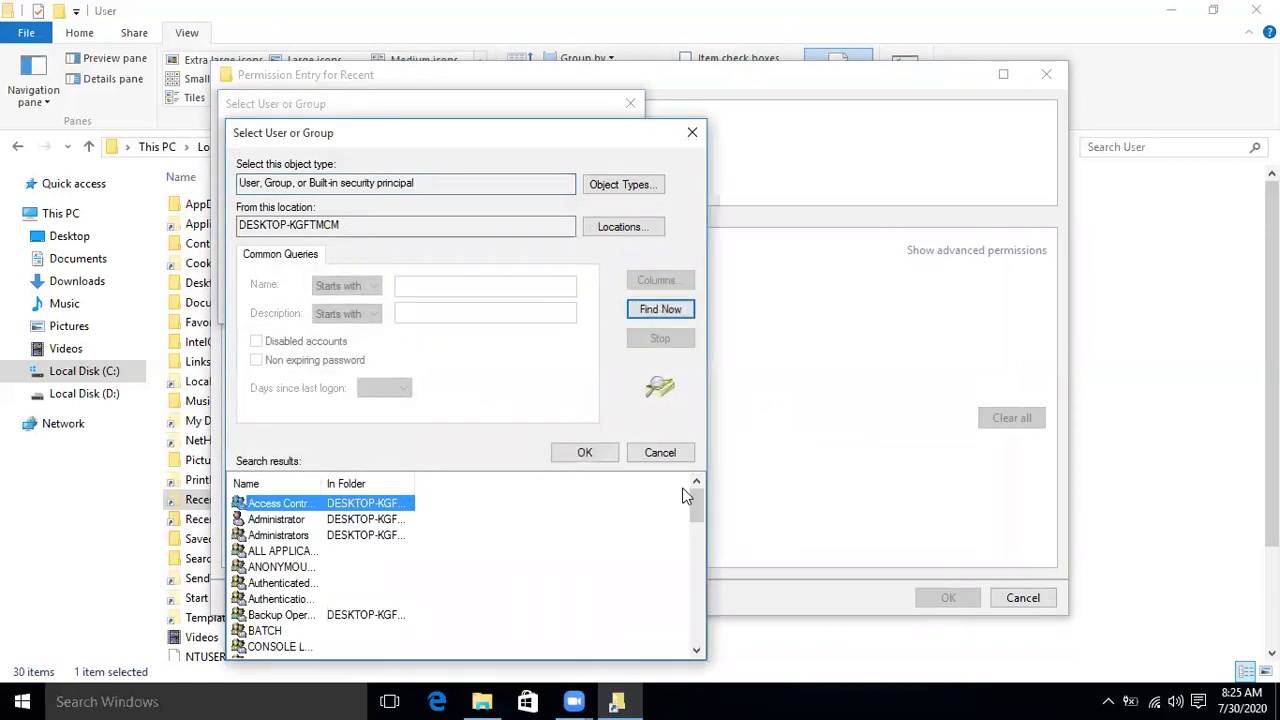
drag(697, 506, 697, 547)
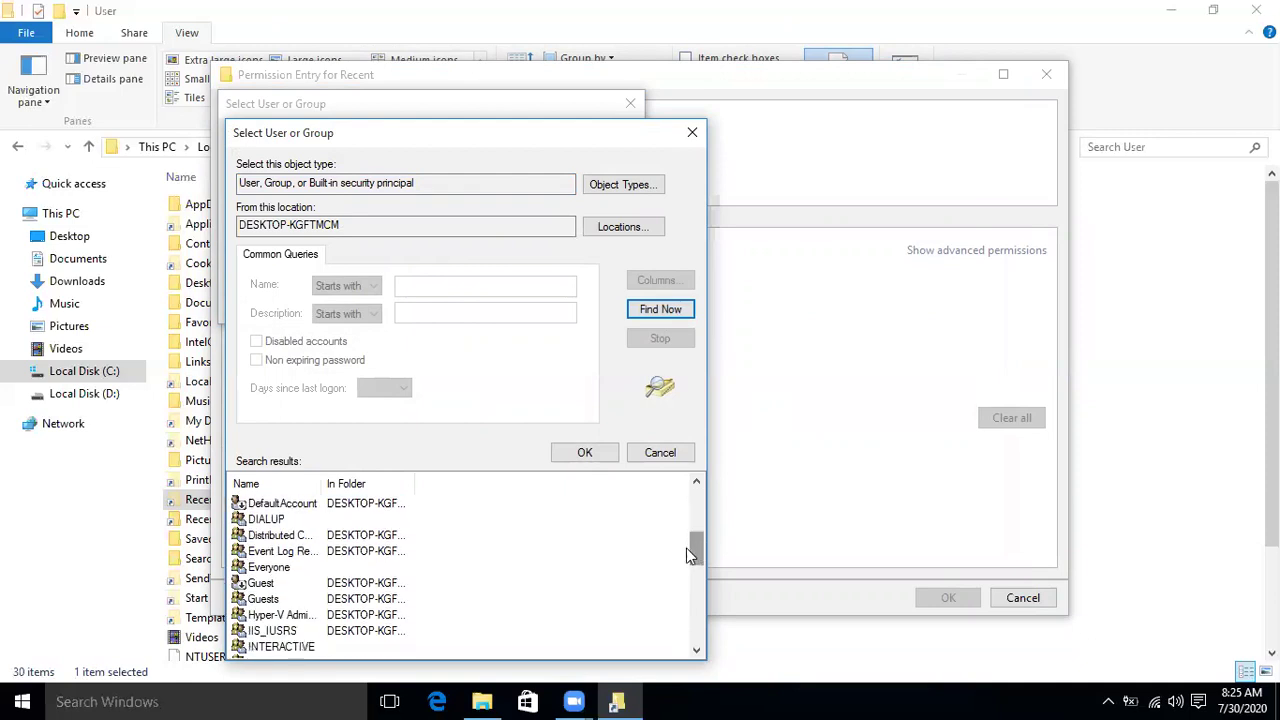
click(274, 589)
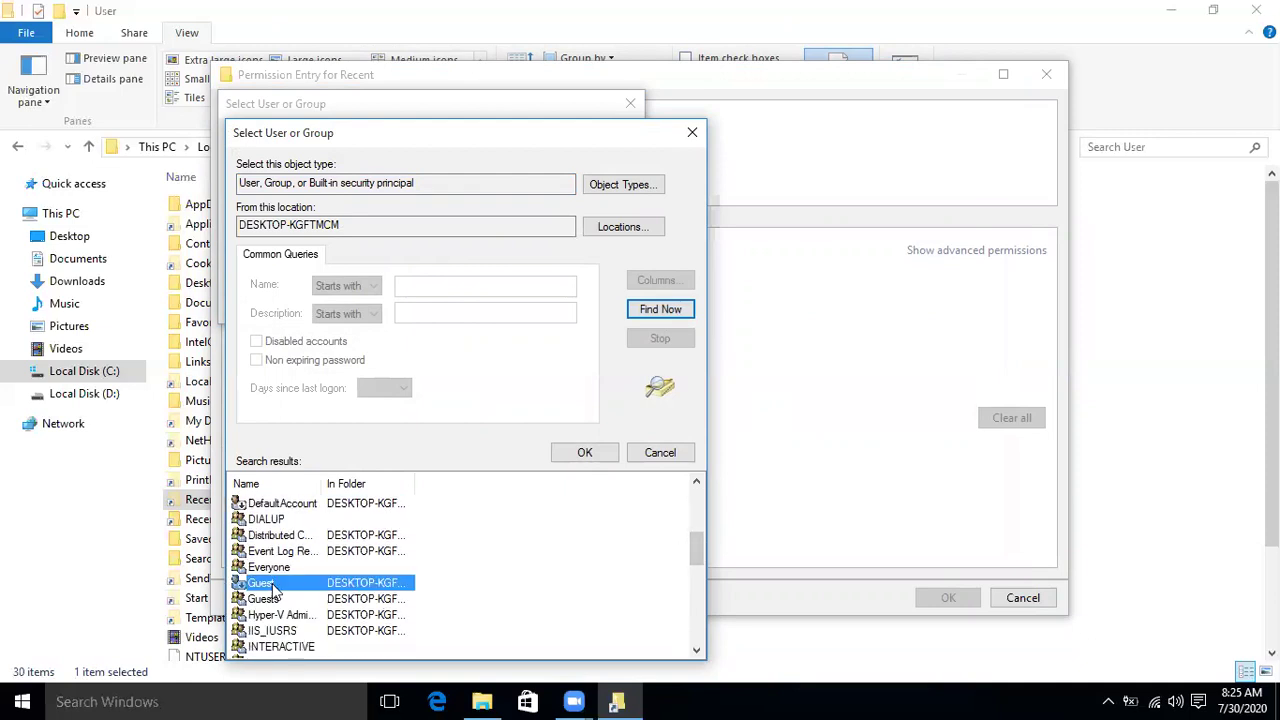
click(584, 453)
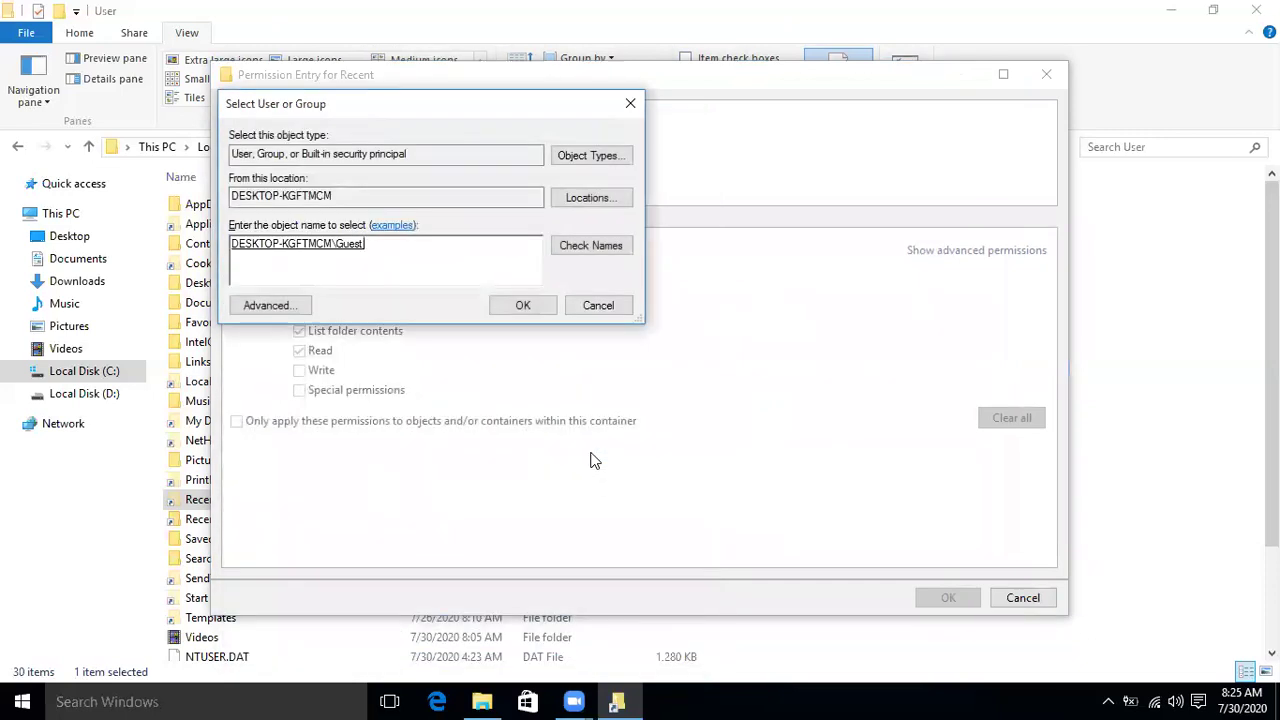
click(521, 306)
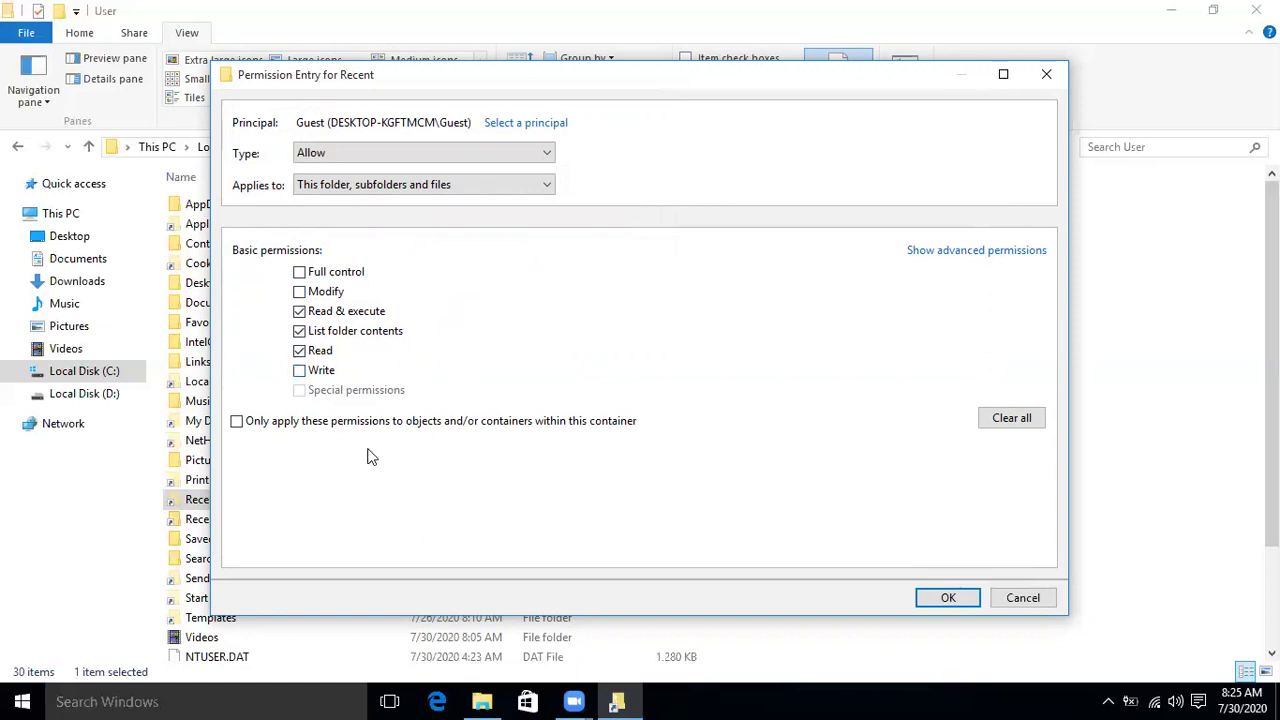
click(965, 598)
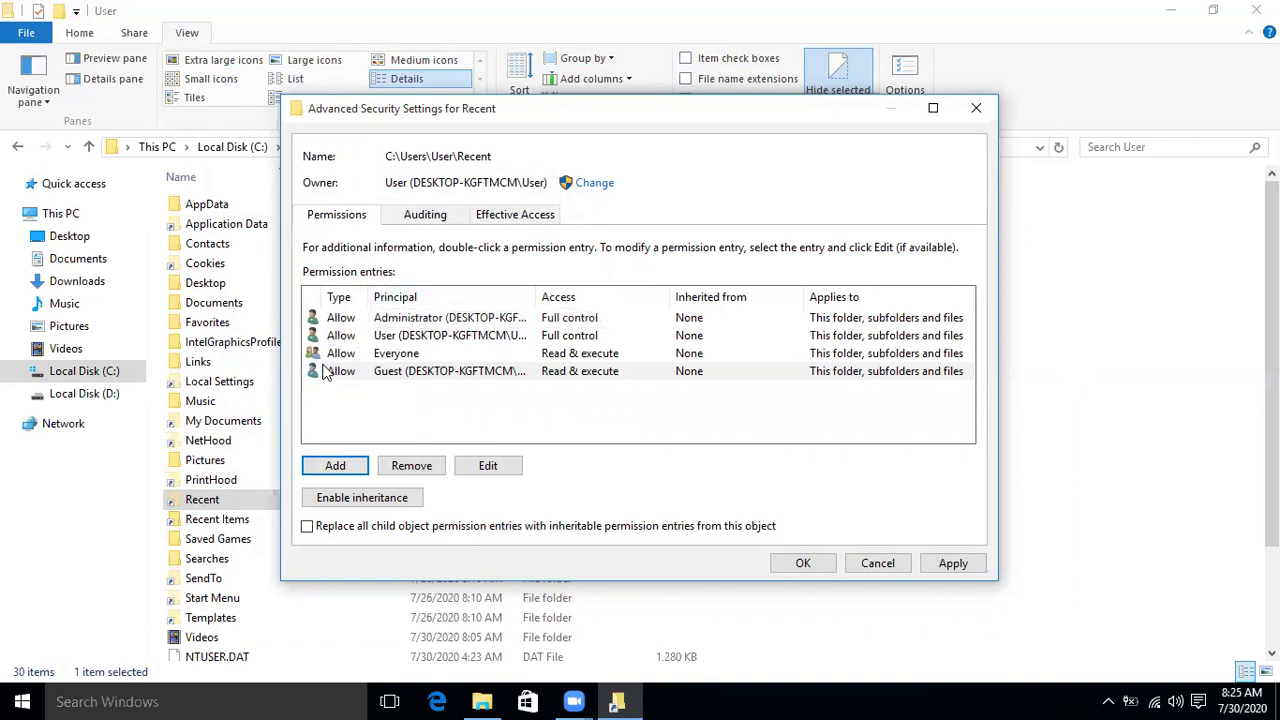
- Review the Administrator, User, Everyone and Guest permission entries of the Recent folder
click(405, 318)
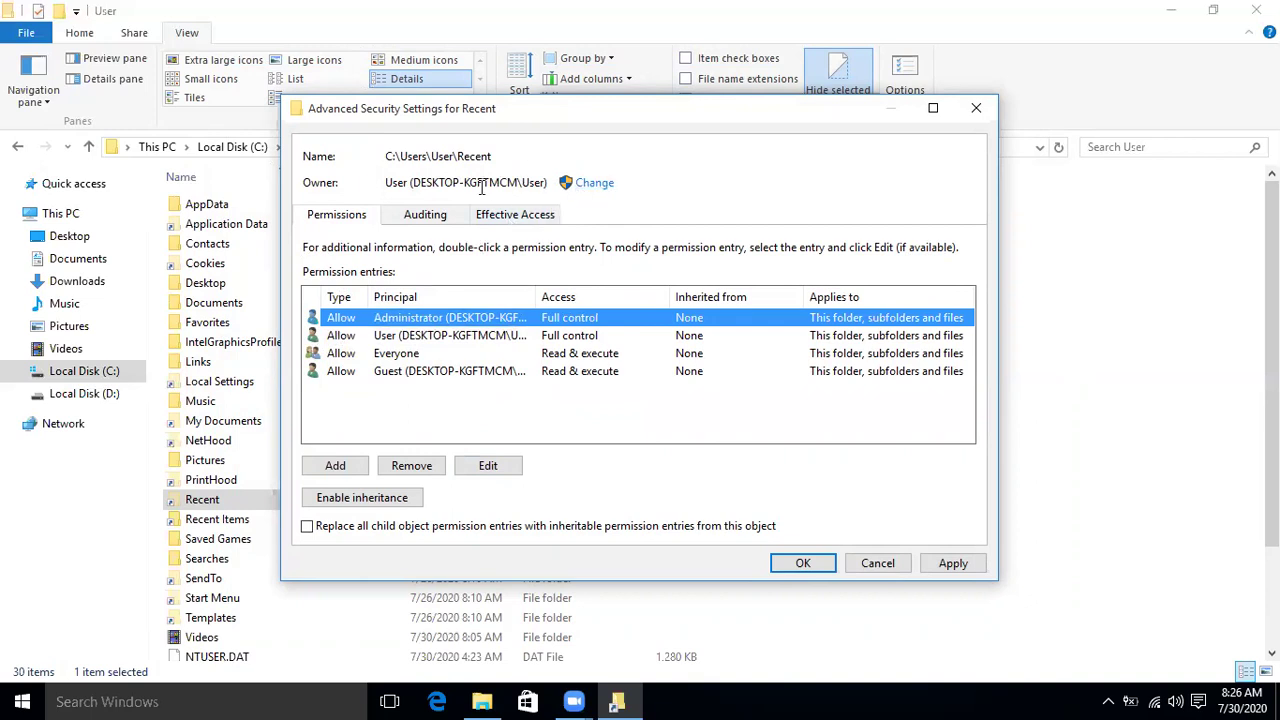
click(413, 337)
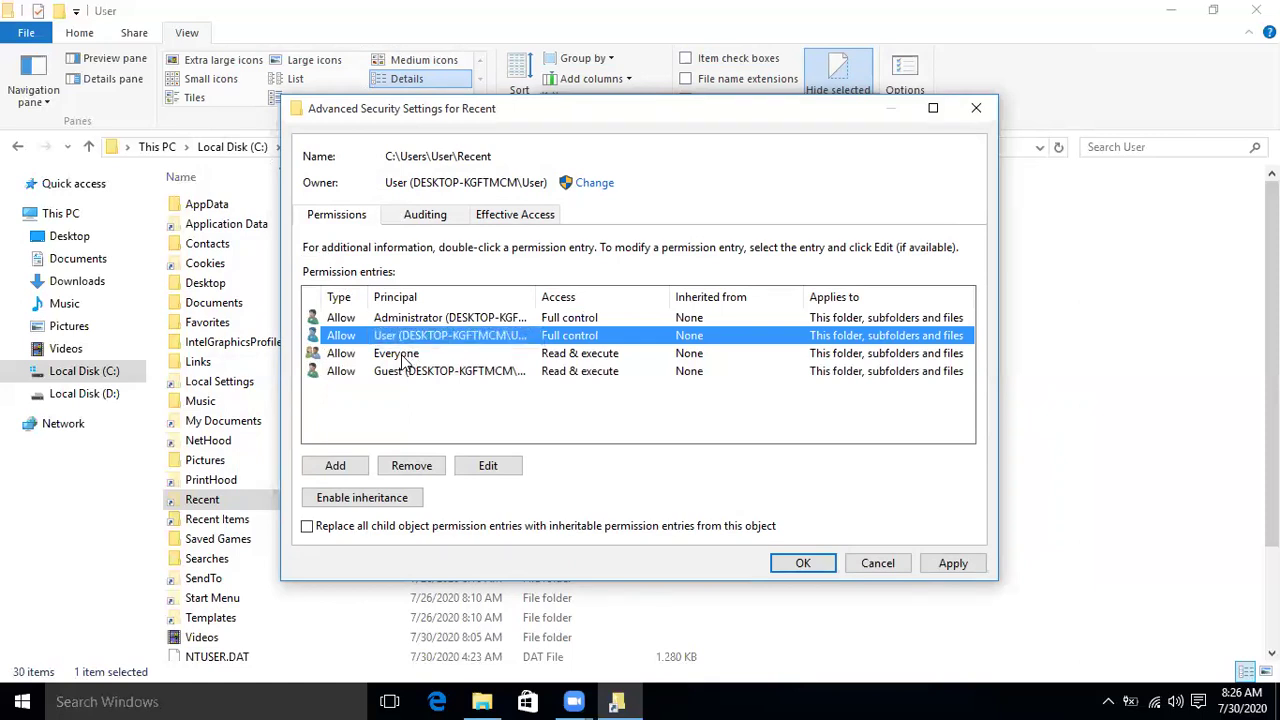
click(407, 356)
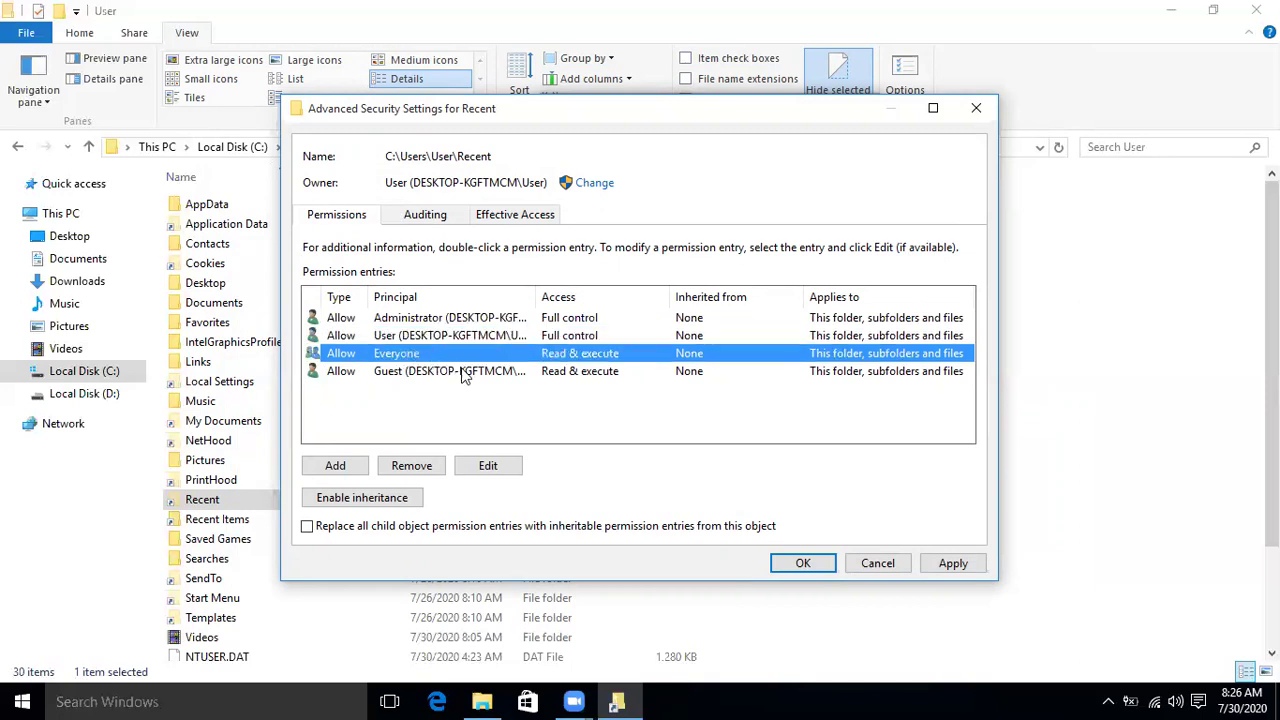
click(386, 373)
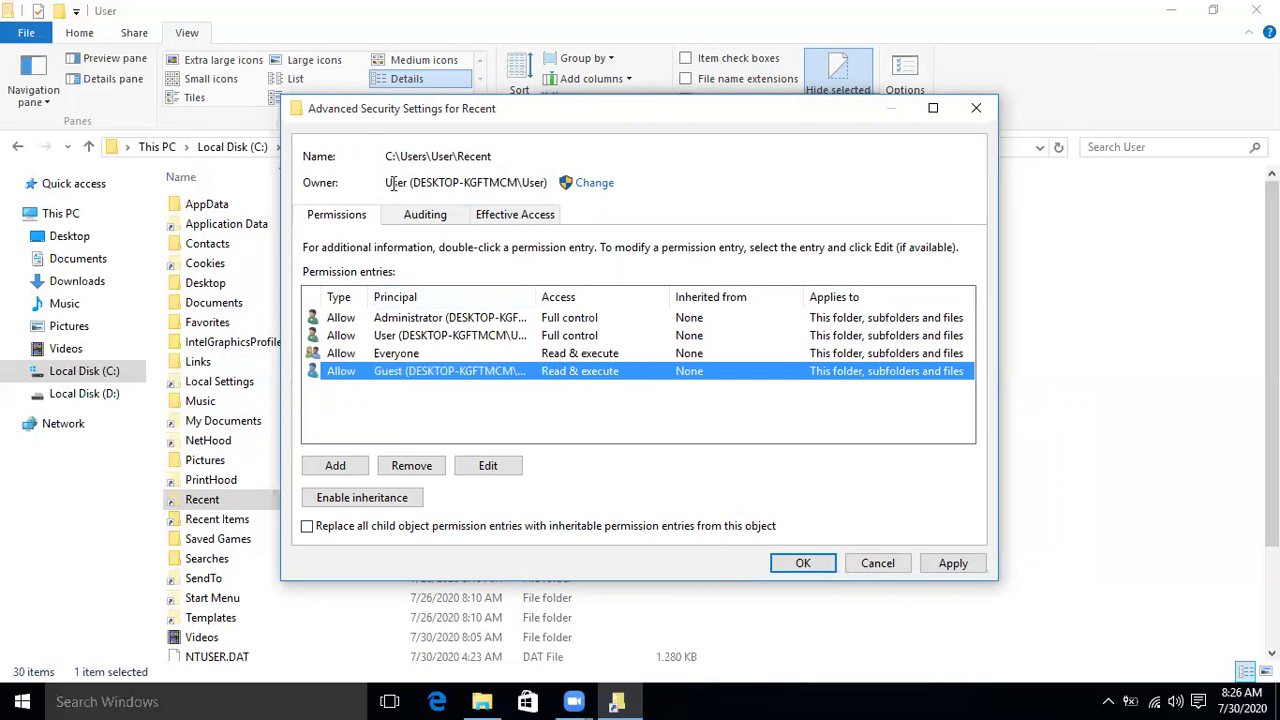
click(420, 342)
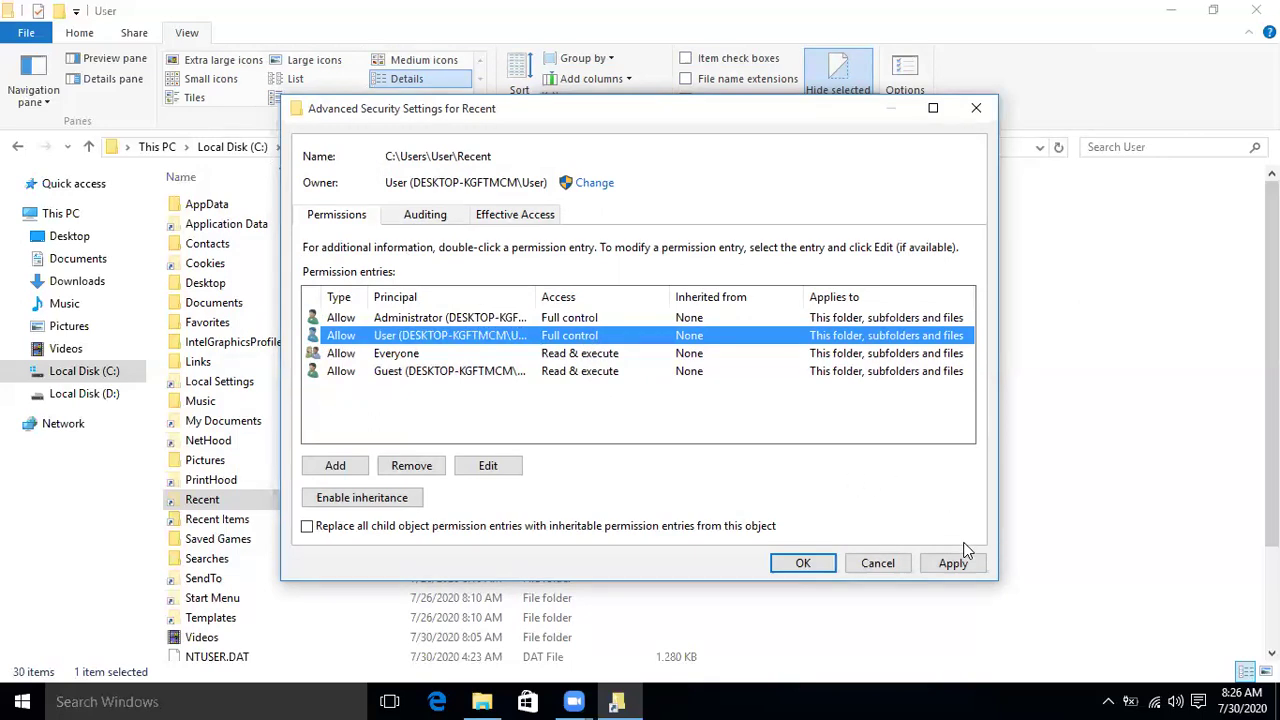
click(774, 422)
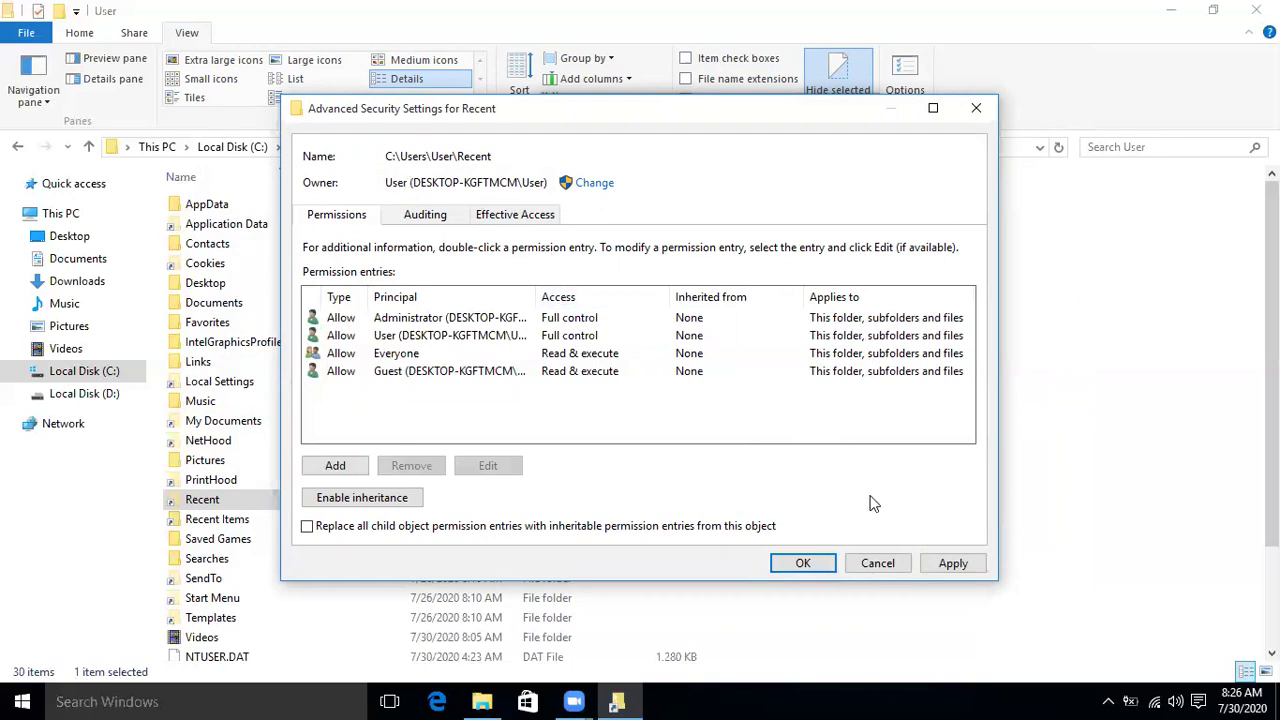
- Replace all child object permission entries with inheritable ones from Recent, apply the security settings, and close the folder's properties and the User folder window
click(308, 527)
click(966, 564)
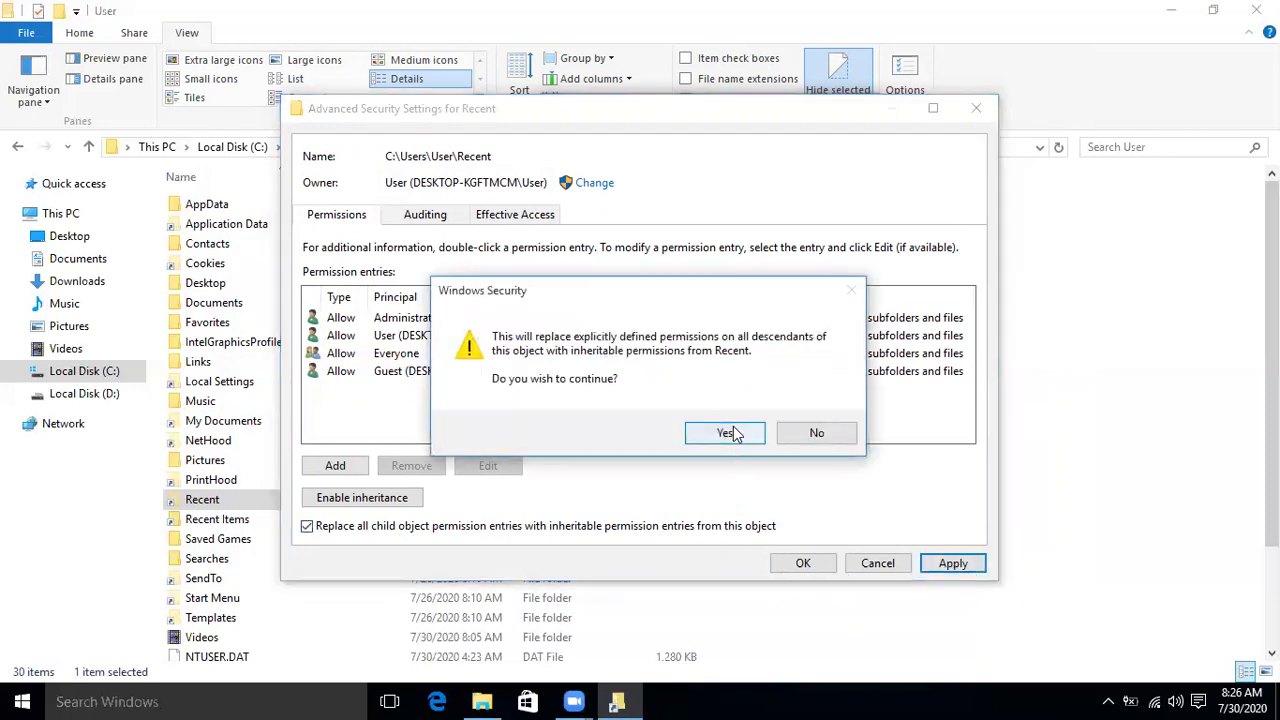
click(727, 432)
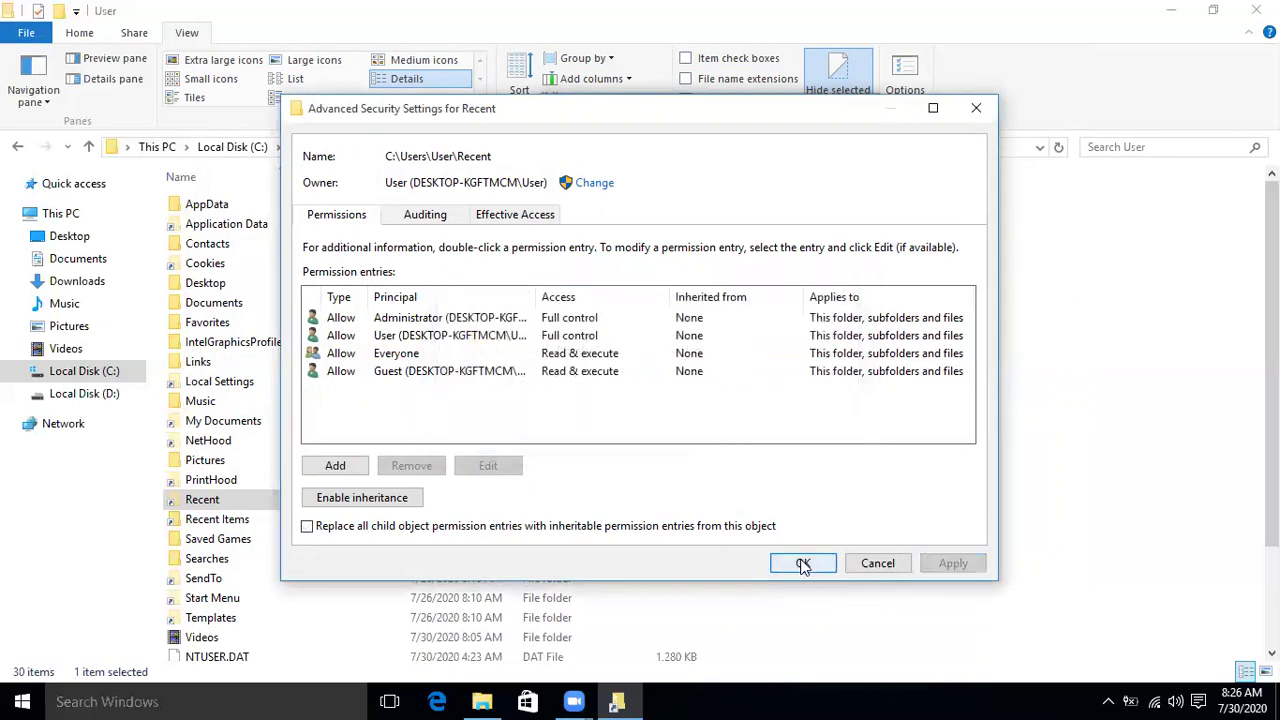
click(803, 564)
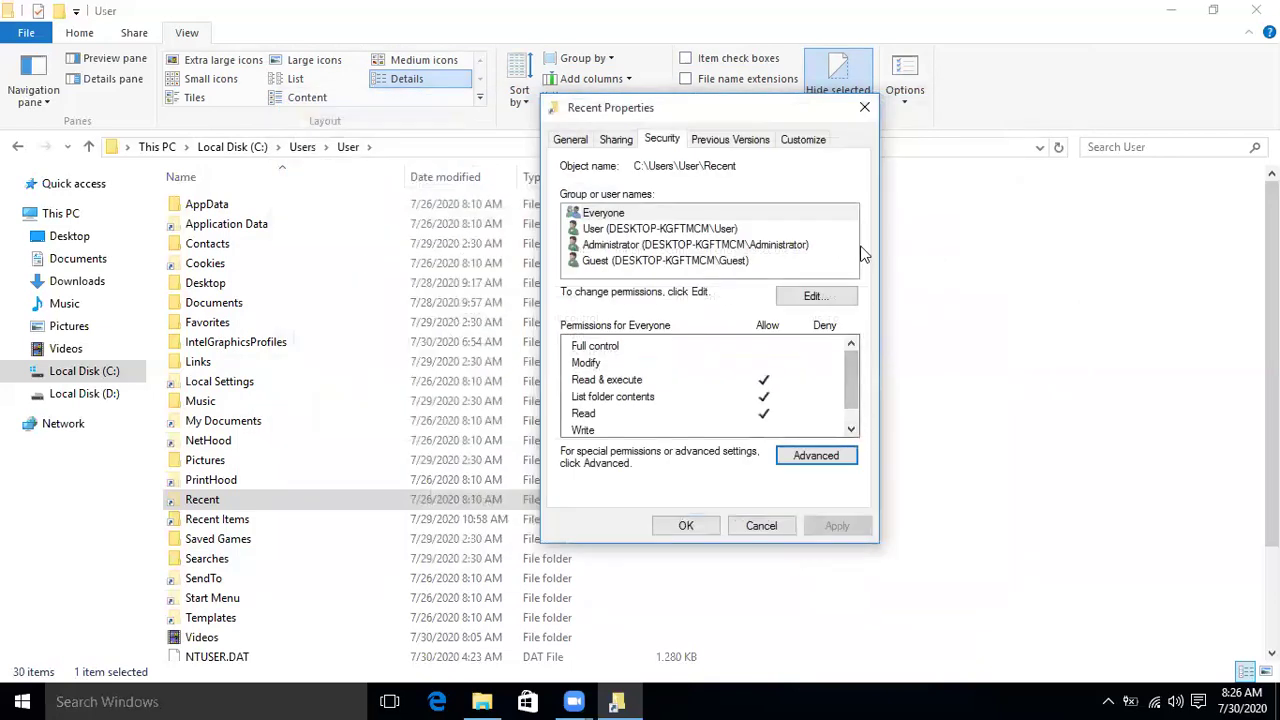
click(688, 524)
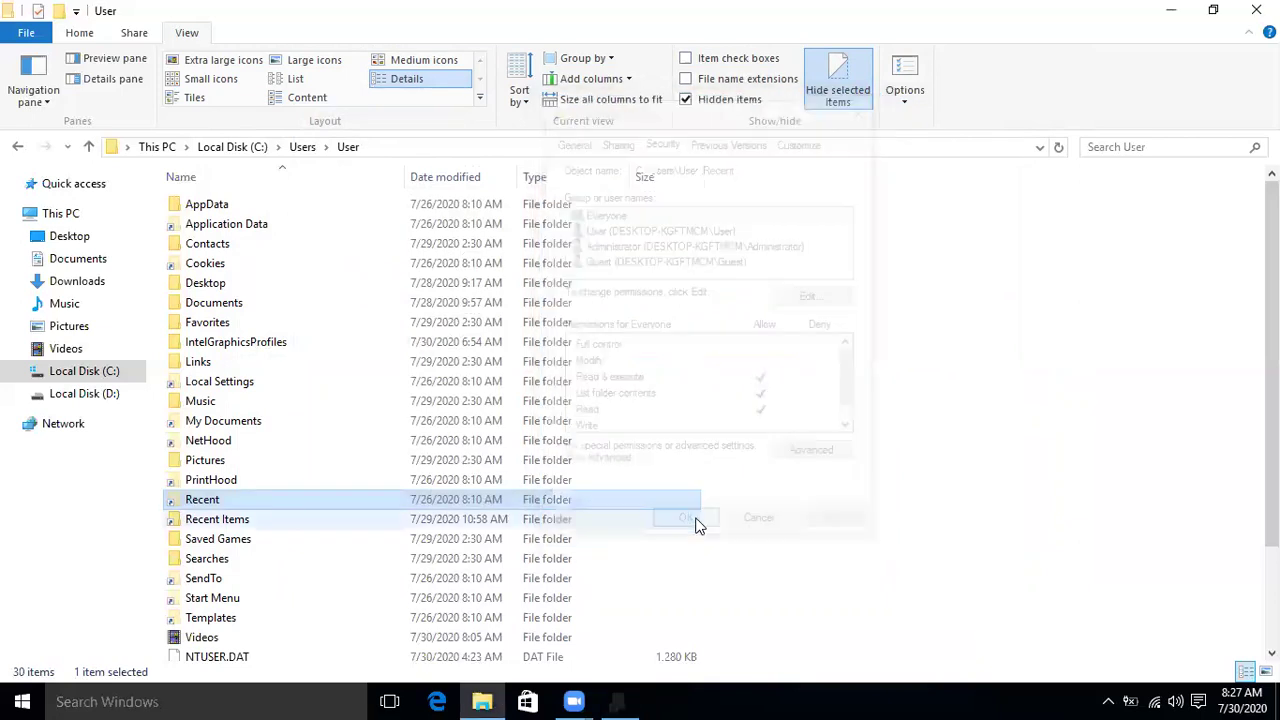
click(1256, 10)
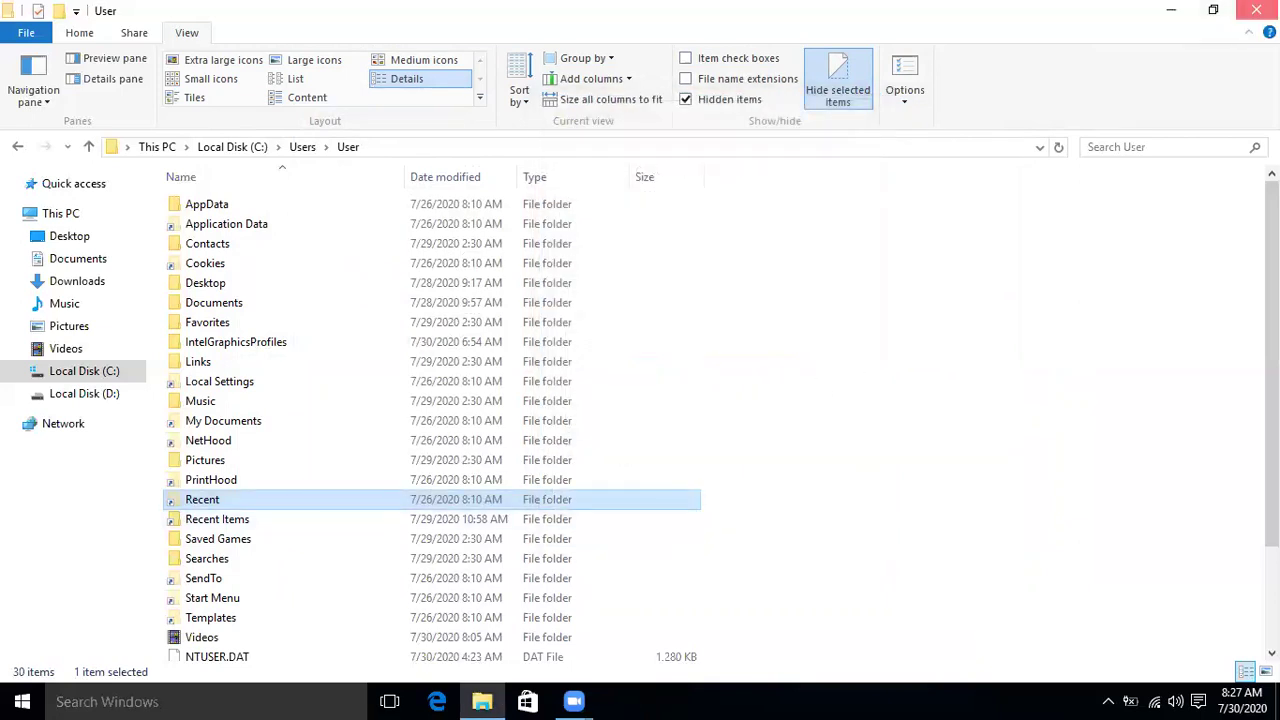
- Open the Recent folder through the Run command "recent" to check access to it, and close its window
click(172, 699)
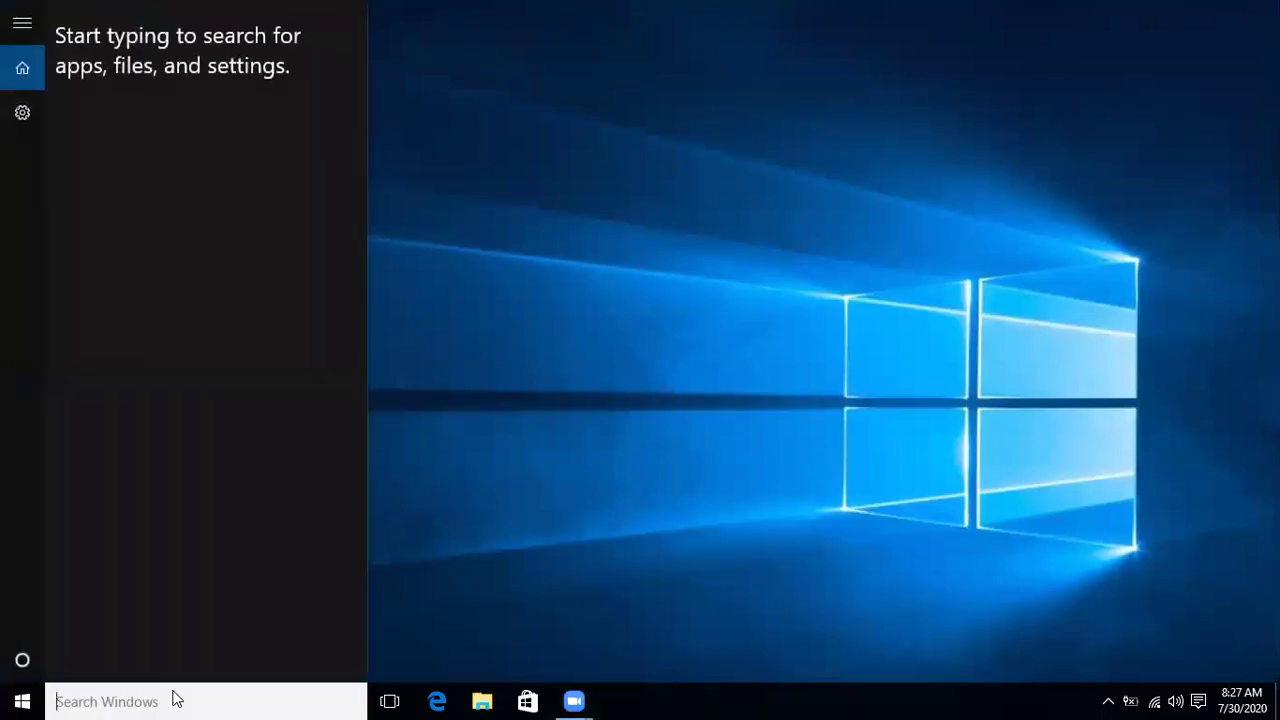
text(run)
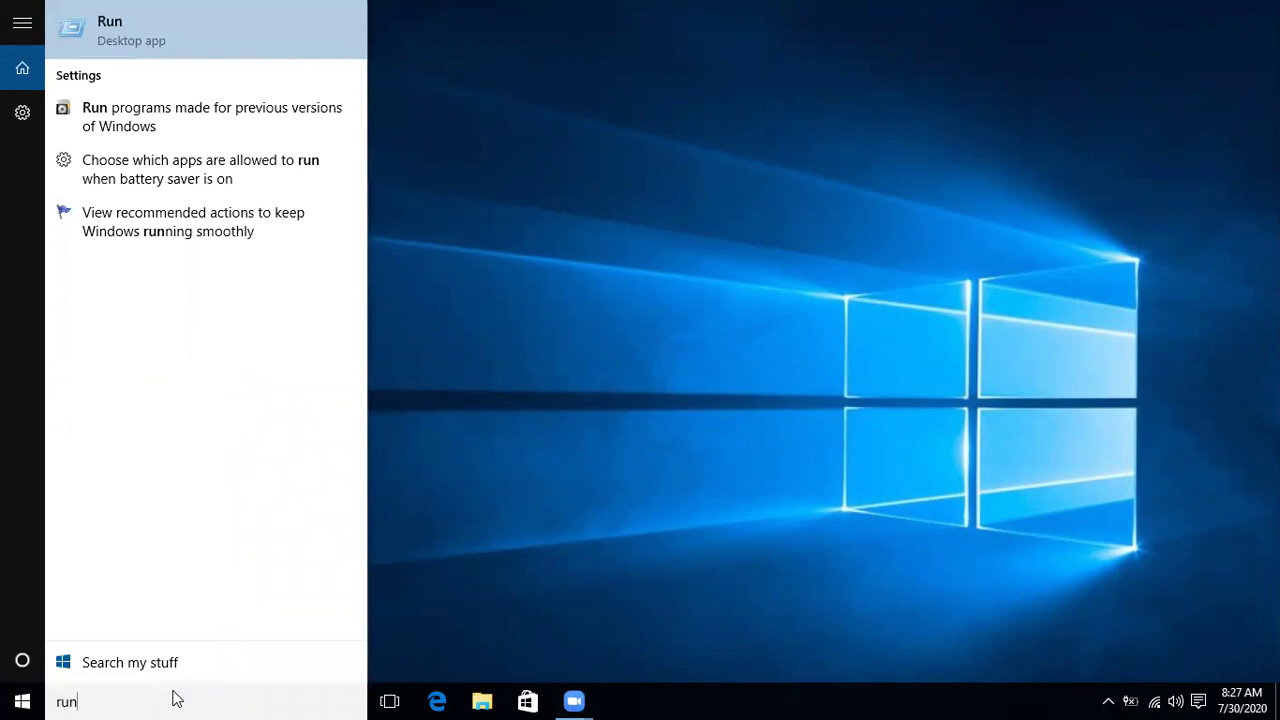
key(Return)
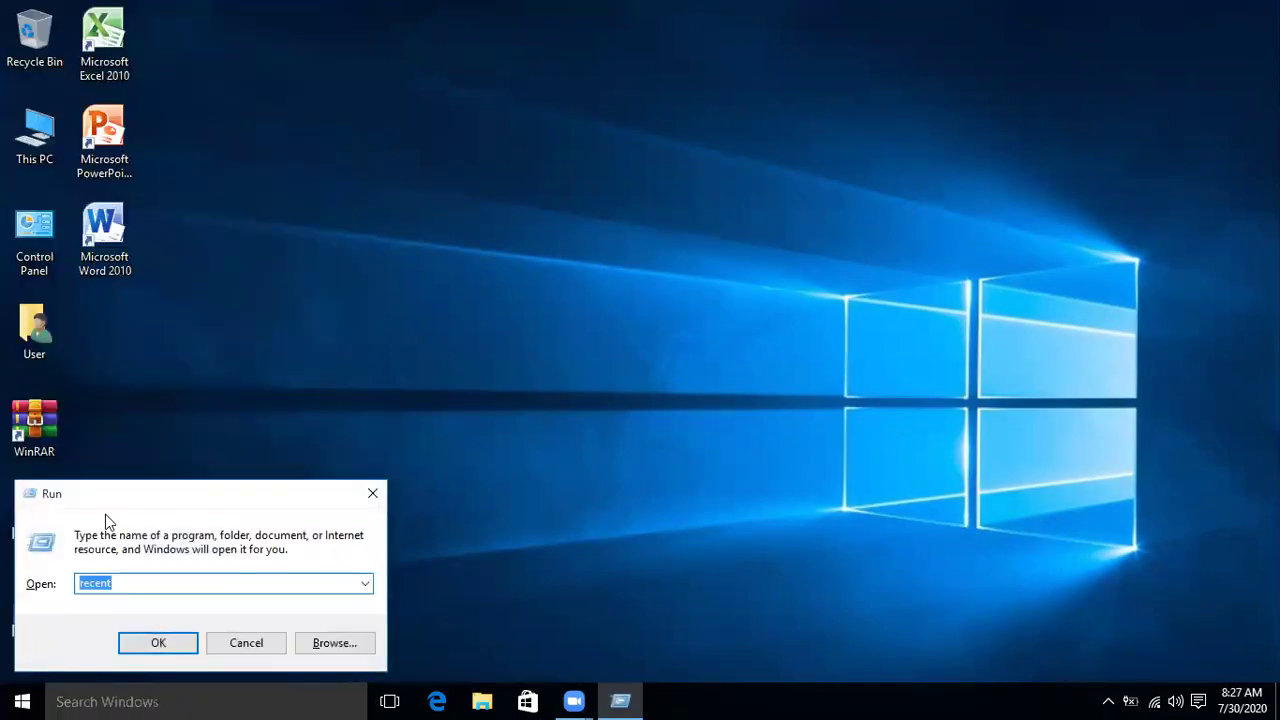
text(rec)
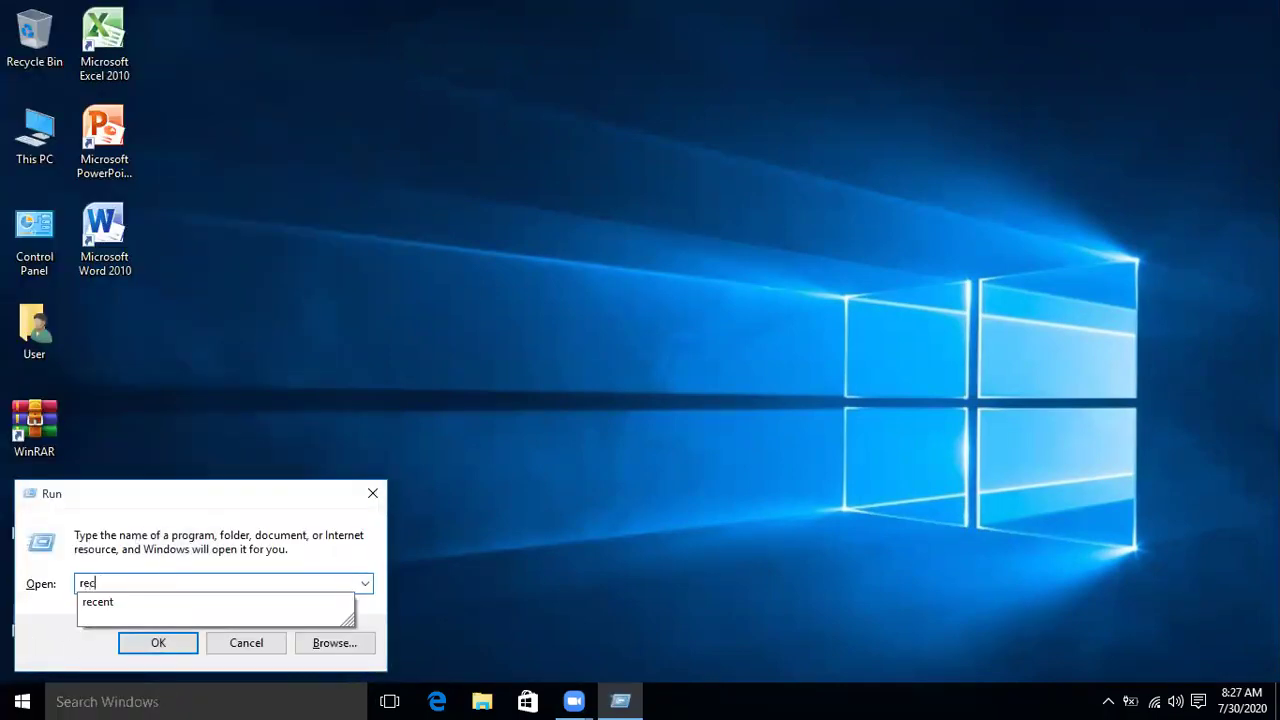
text(ent)
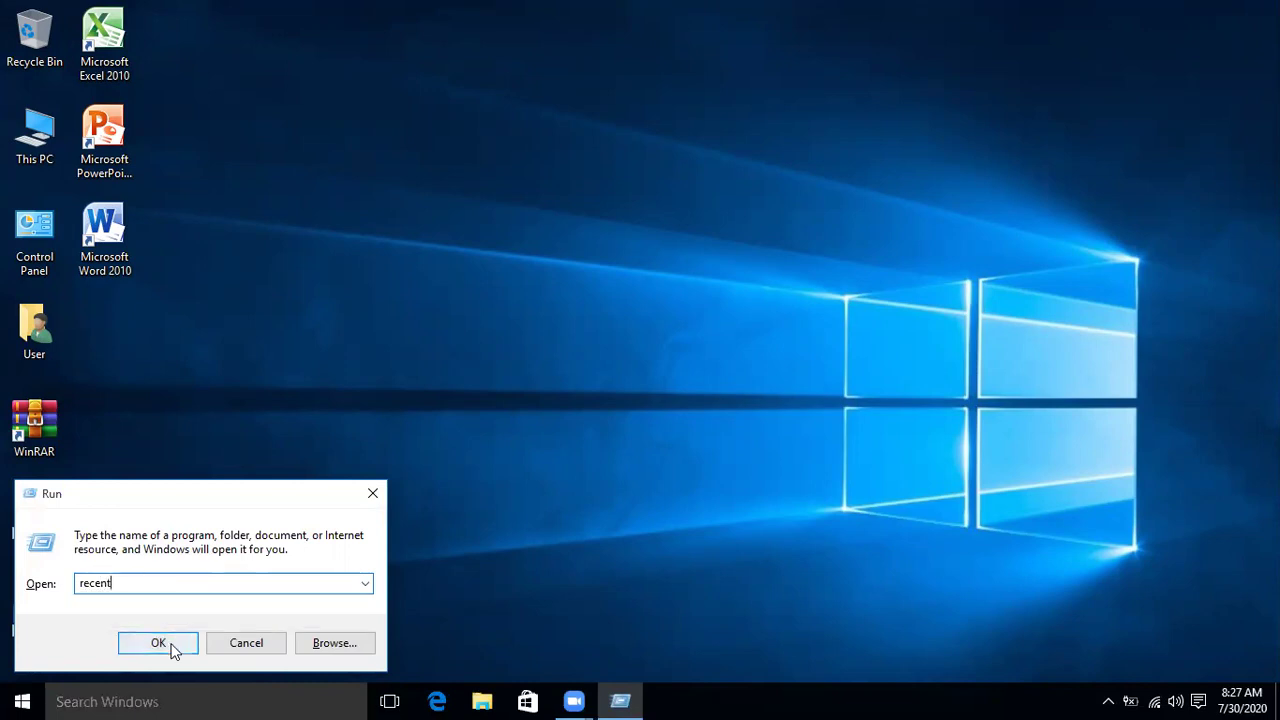
click(171, 650)
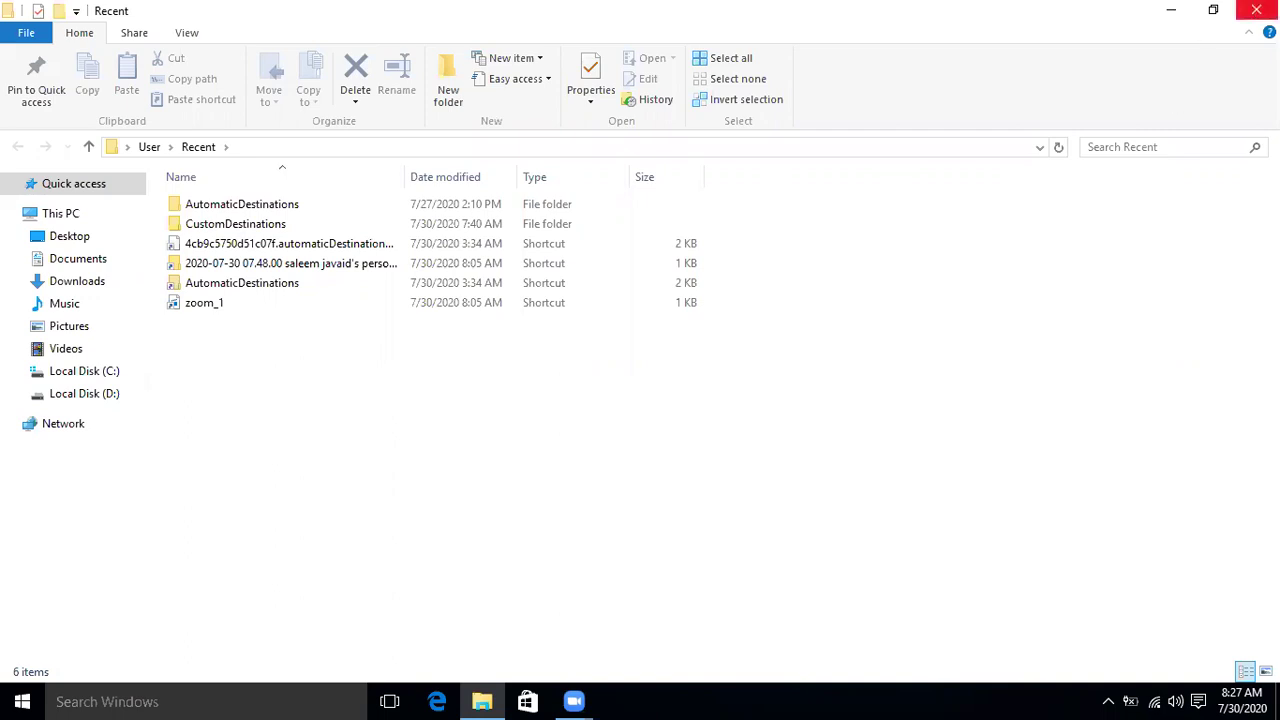
click(1256, 11)
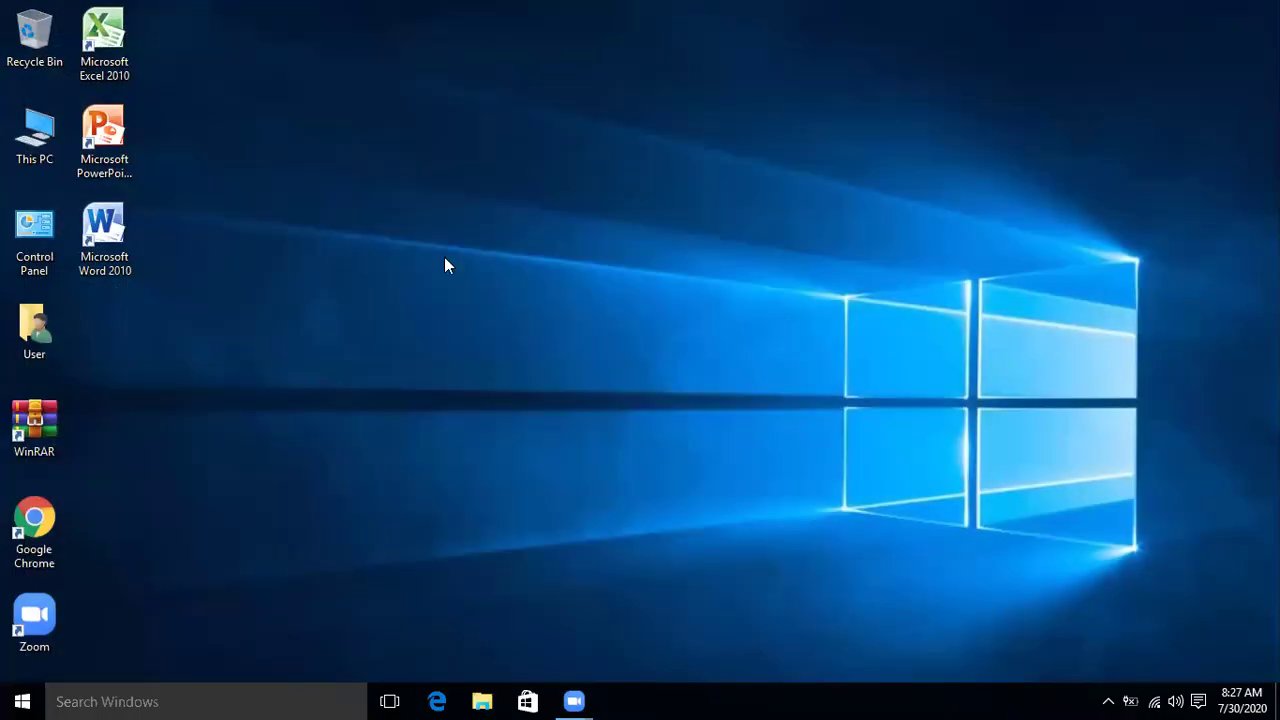